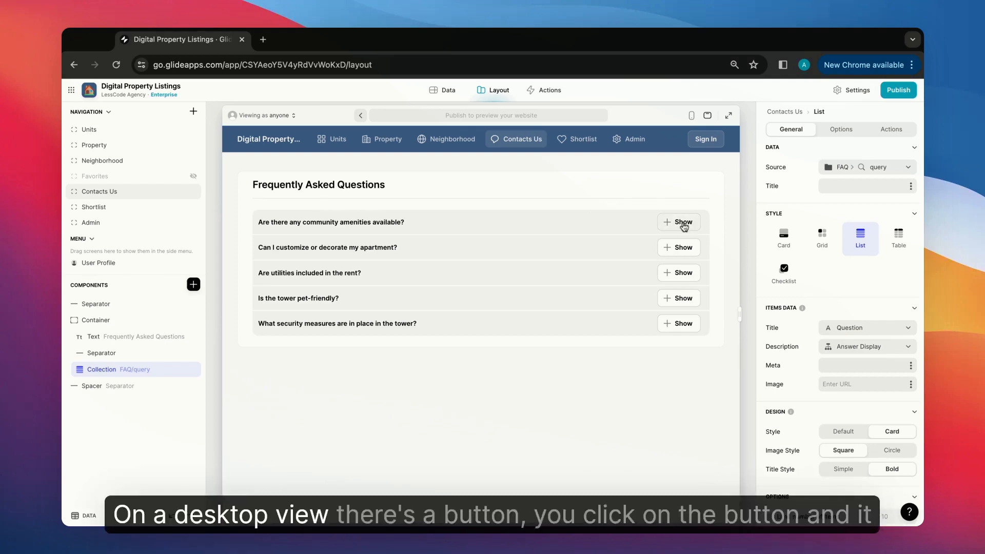
# - Test showing and hiding the answer to the community amenities question in the desktop preview
pyautogui.click(678, 227)
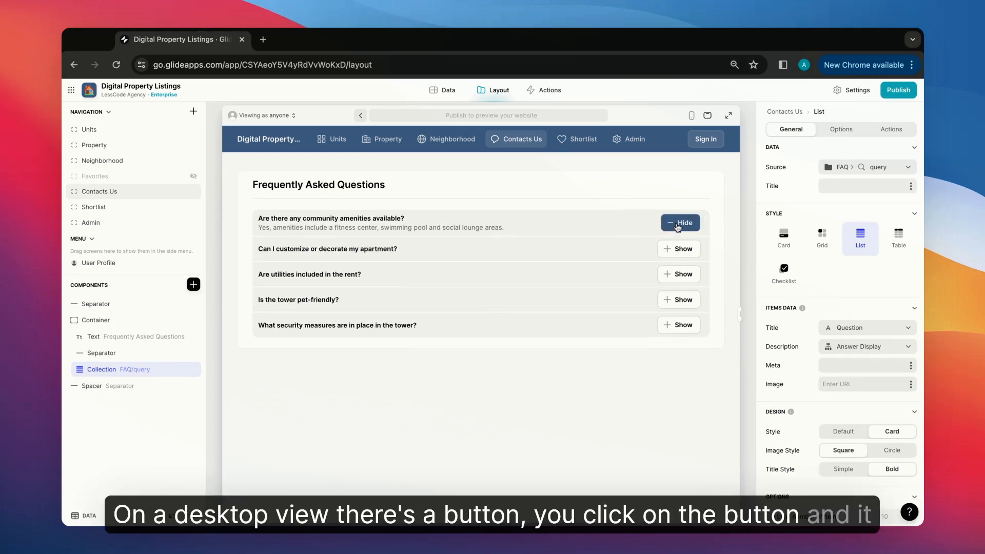
pyautogui.tripleClick(411, 227)
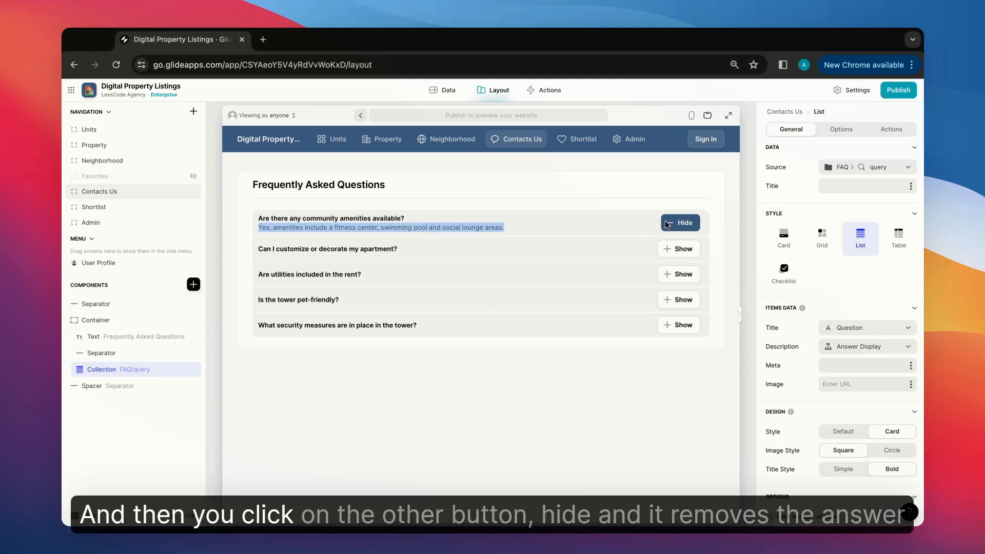
pyautogui.click(682, 226)
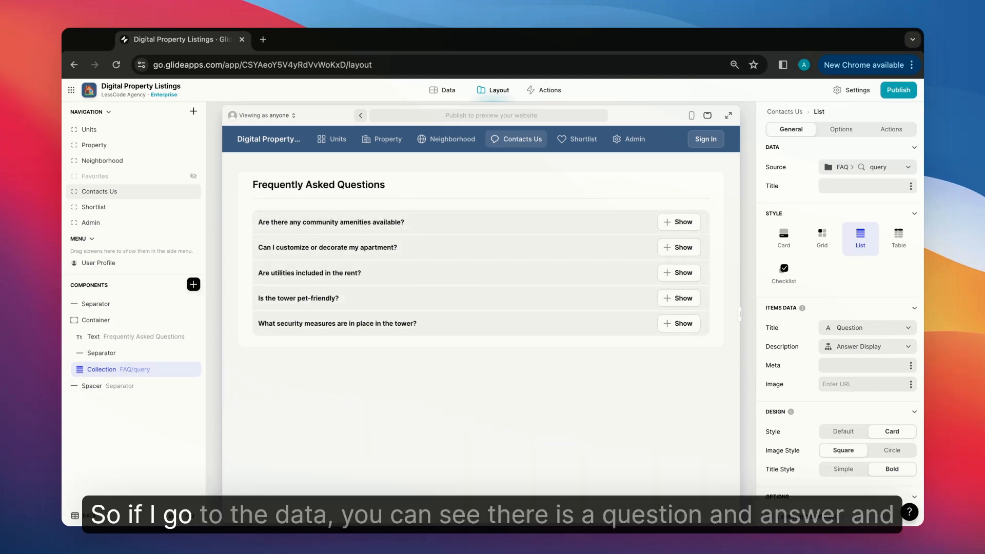
# - Inspect how toggling Display for the community amenities row controls its Answer Display value in the FAQ data, leaving Display unchecked
pyautogui.click(87, 515)
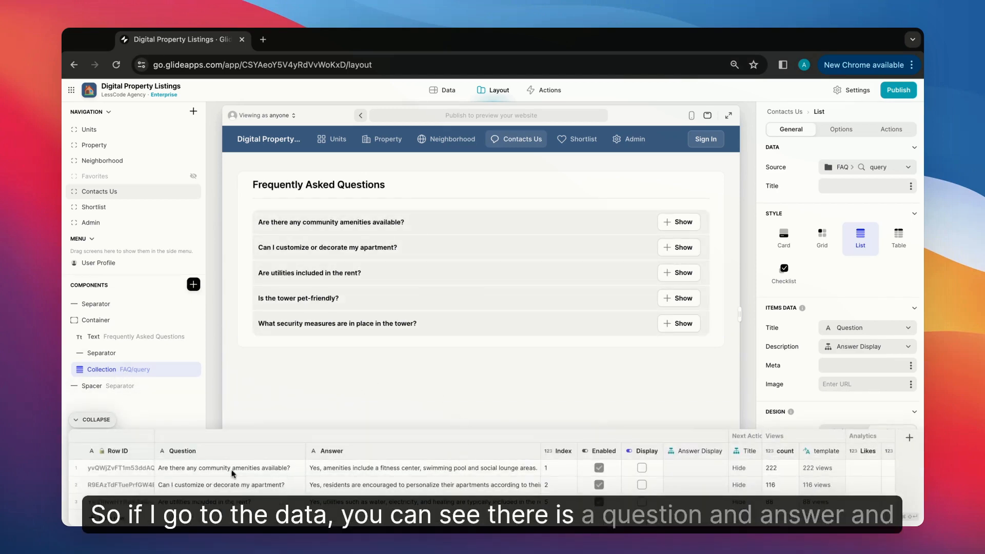
pyautogui.click(643, 456)
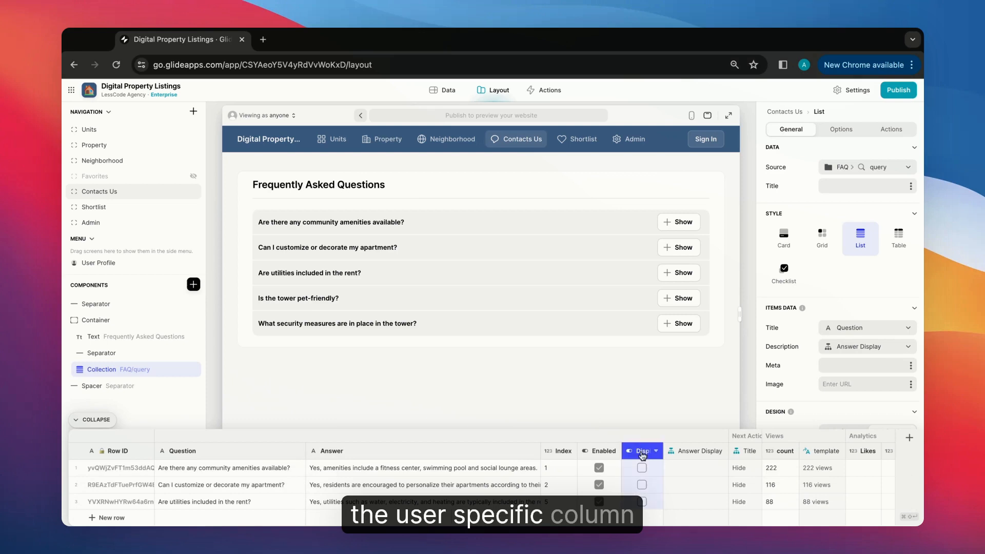
pyautogui.click(641, 468)
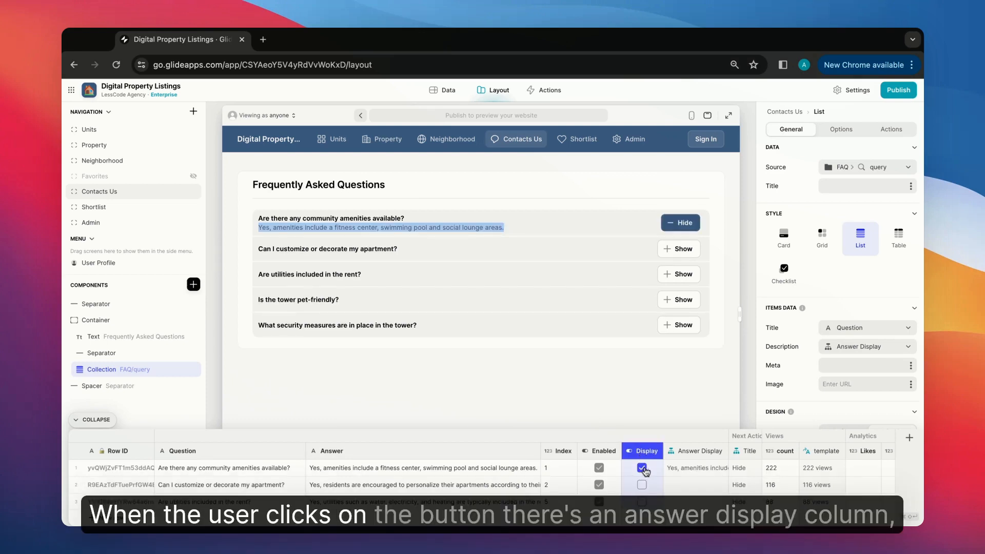
pyautogui.click(686, 473)
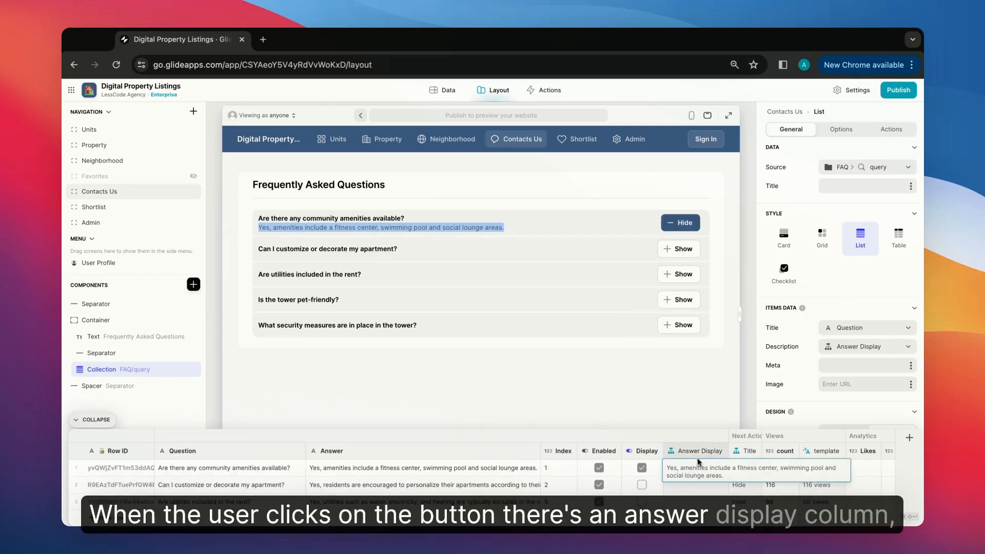
pyautogui.tripleClick(404, 227)
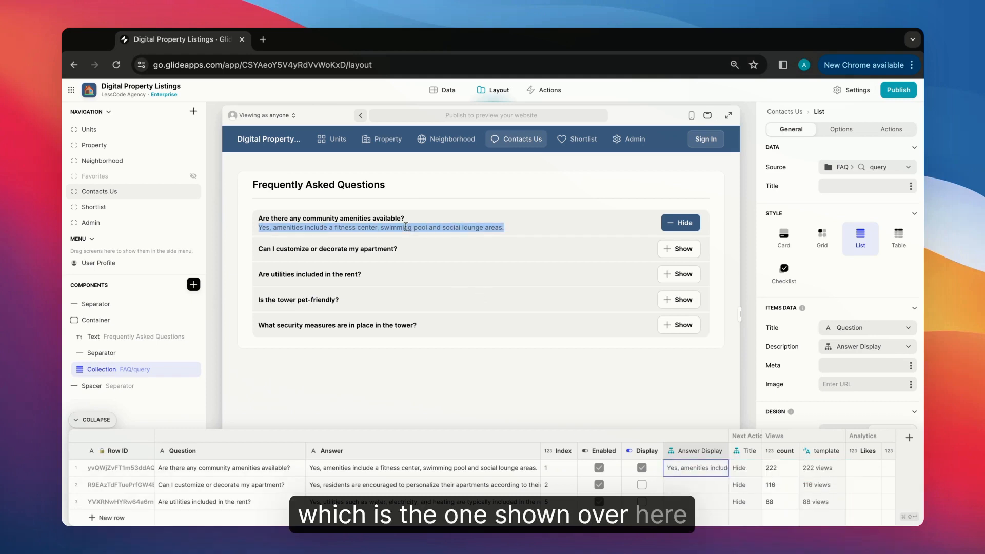
pyautogui.click(647, 467)
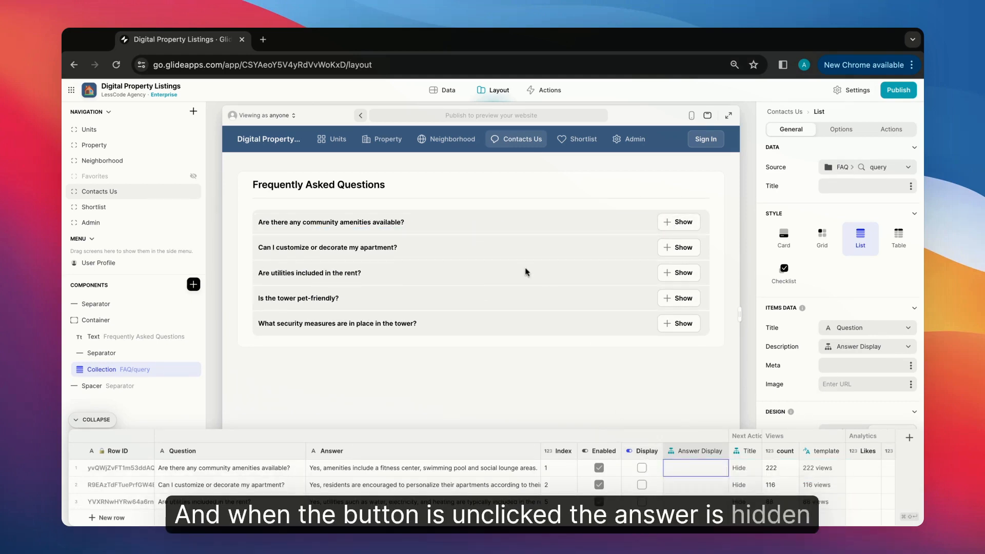
pyautogui.click(96, 419)
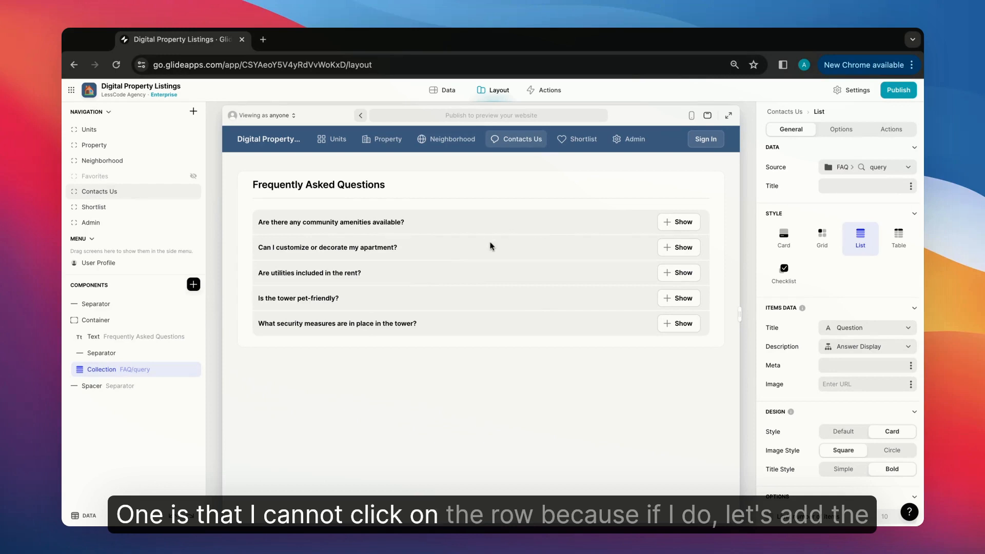
# - Set the FAQ collection's item click action to the custom action FAQ - show / hide
pyautogui.click(891, 129)
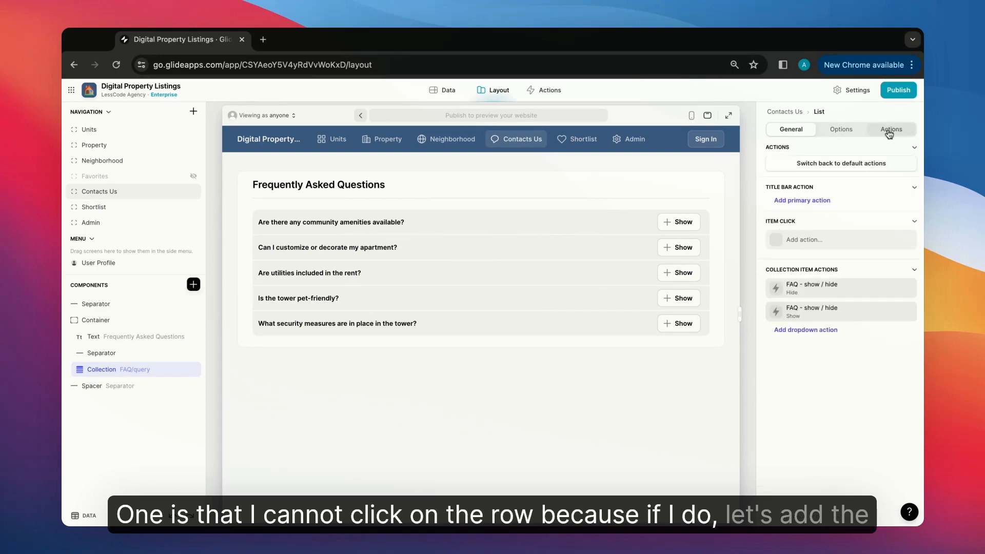
pyautogui.click(816, 239)
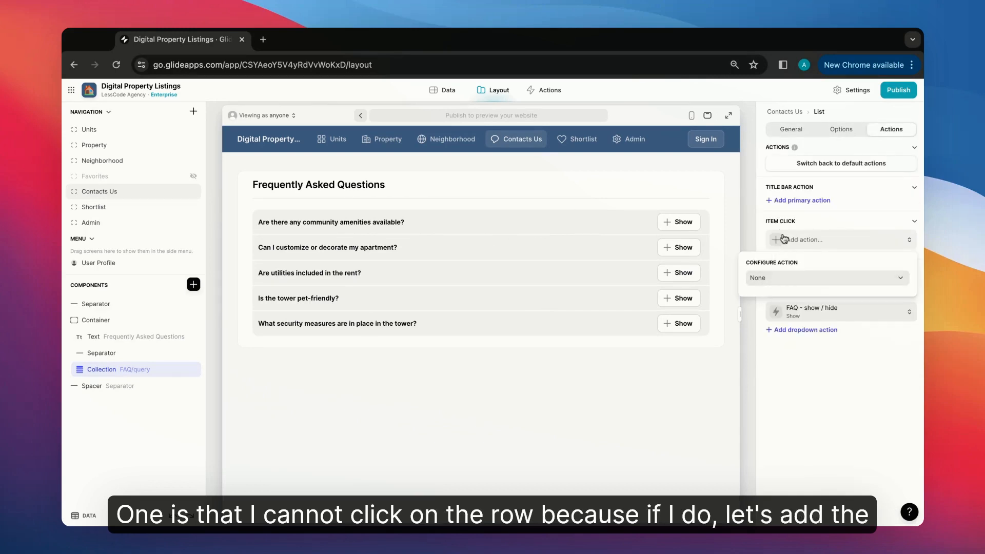
pyautogui.click(769, 277)
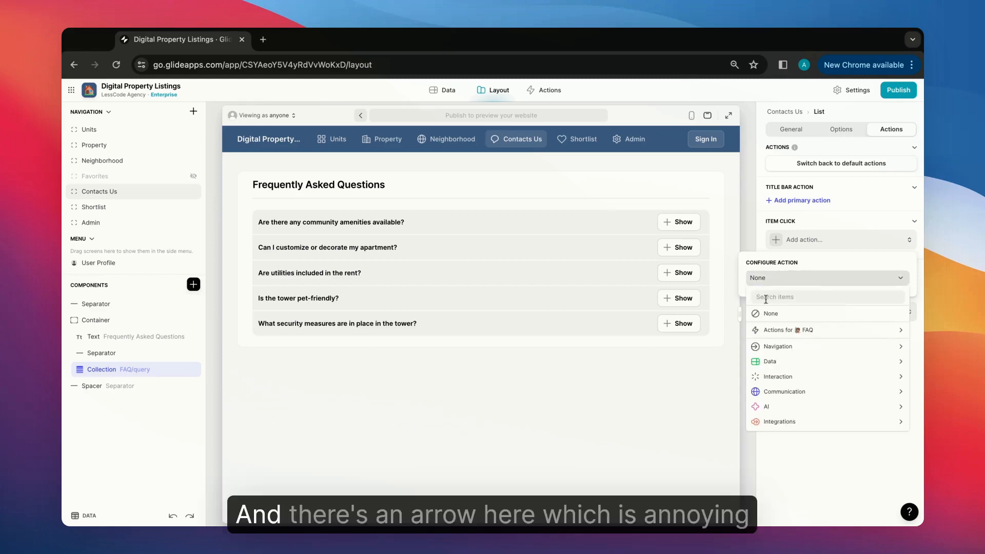
pyautogui.moveTo(773, 332)
pyautogui.click(707, 330)
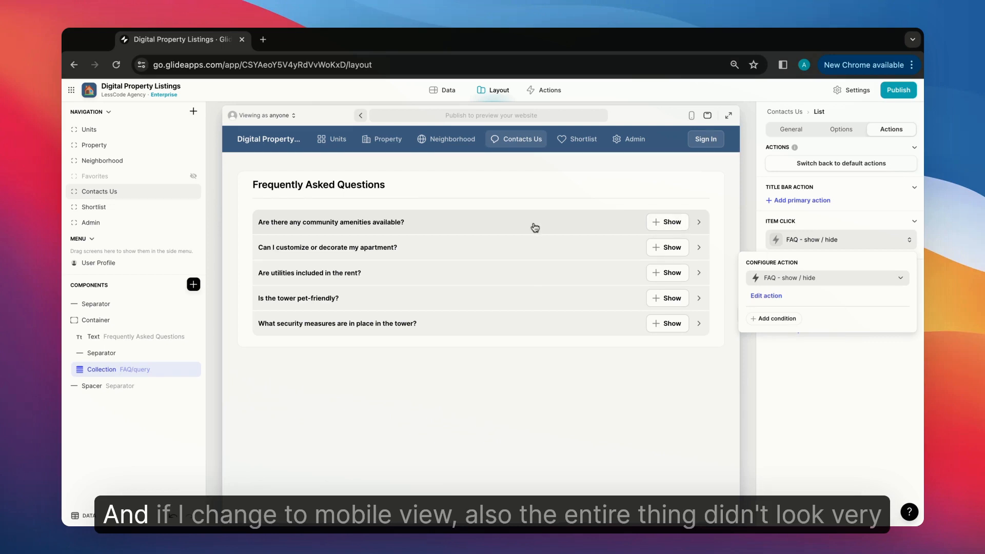
# - Switch the preview to mobile and test the Show option on the first two questions' item menus
pyautogui.click(691, 115)
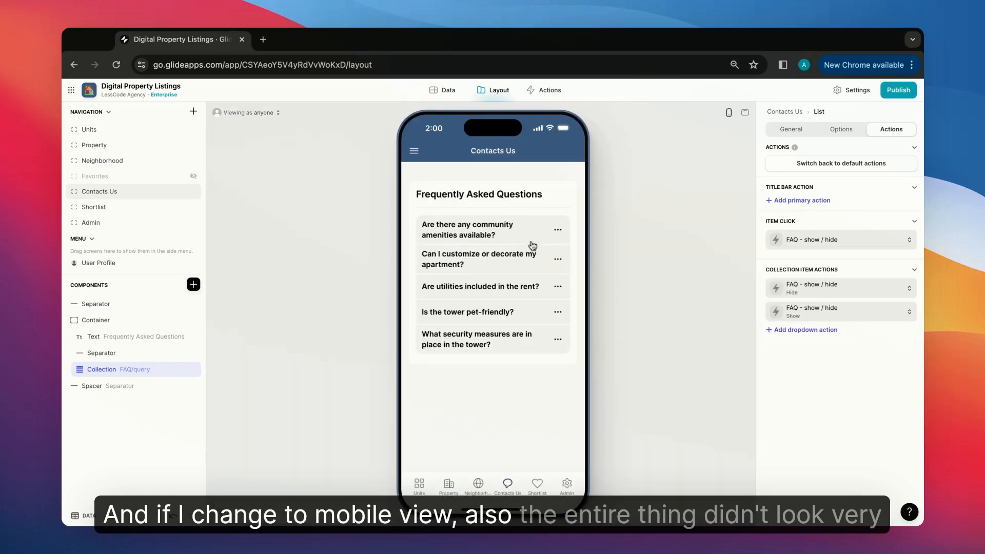
pyautogui.click(558, 228)
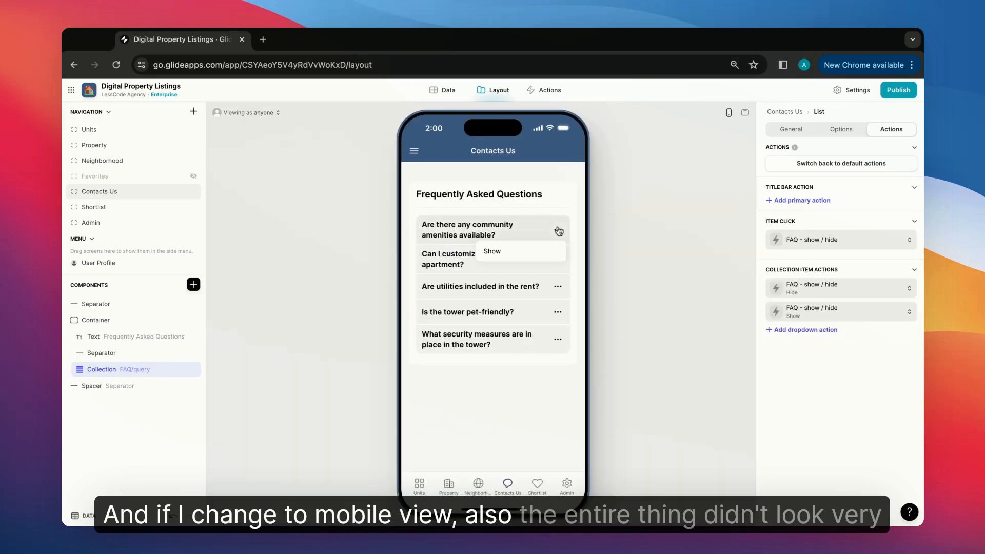
pyautogui.click(549, 255)
pyautogui.click(557, 245)
pyautogui.click(535, 266)
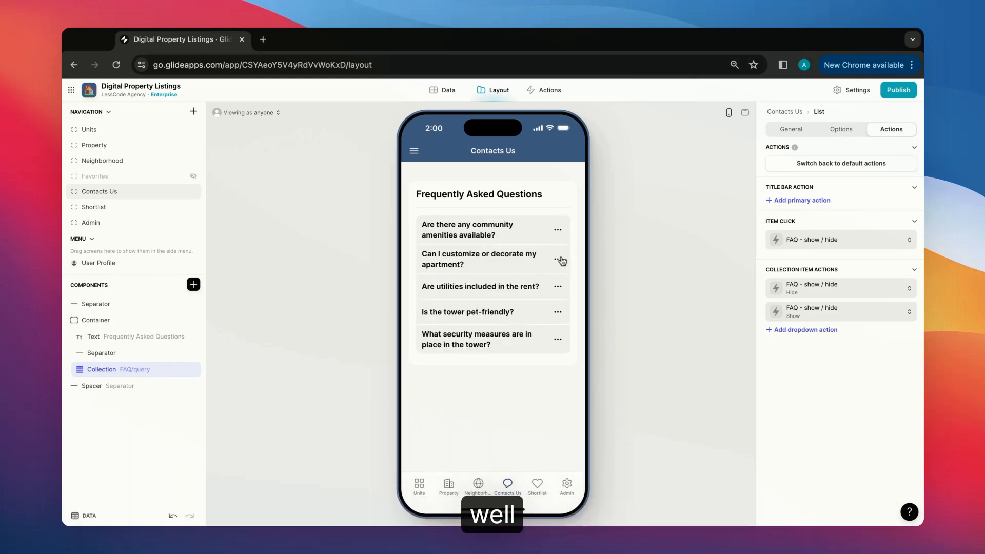
pyautogui.click(559, 261)
pyautogui.click(553, 281)
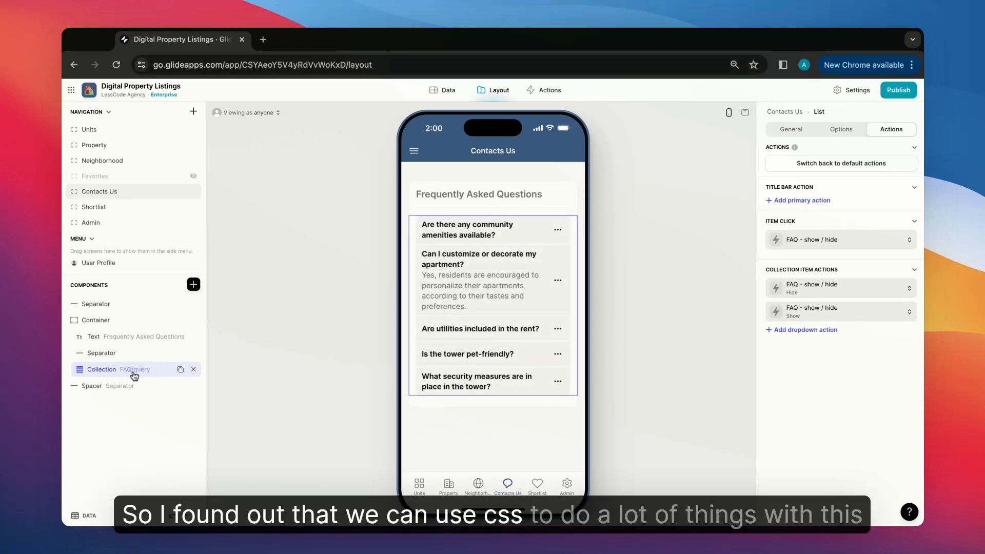
# - Check the FAQ collection's custom CSS class in its options, and return the preview to desktop
pyautogui.doubleClick(112, 373)
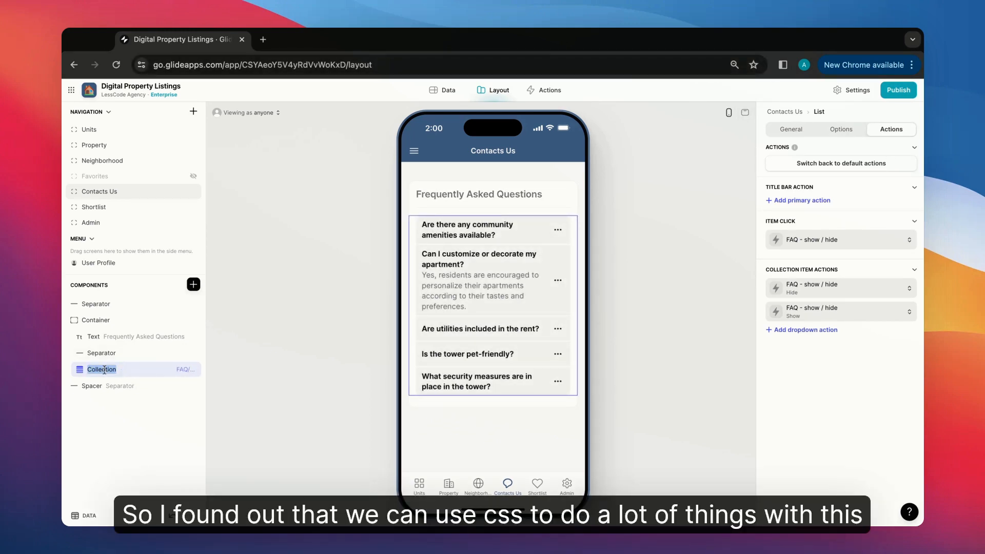
pyautogui.click(823, 131)
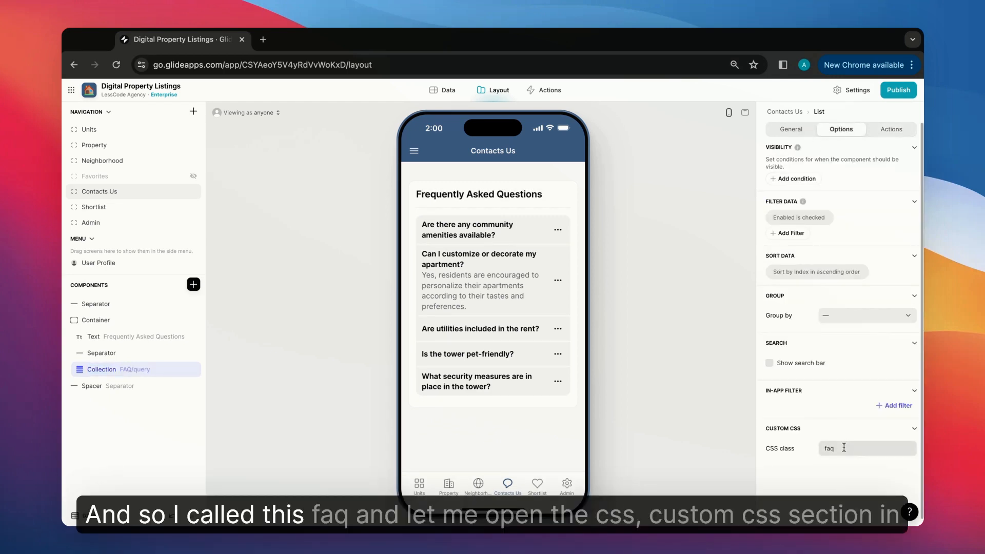
pyautogui.click(745, 113)
# - Add the rule .faq div[class*="StyledDiv8"] { display: none; } to the custom CSS in the app's appearance settings
pyautogui.click(851, 90)
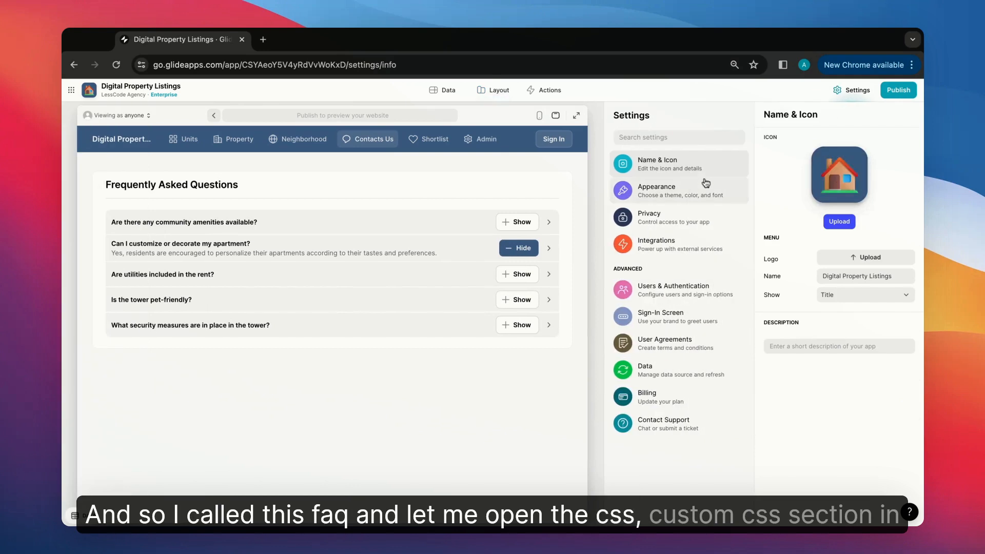
pyautogui.click(699, 190)
pyautogui.scroll(-3, 831, 368)
pyautogui.click(778, 362)
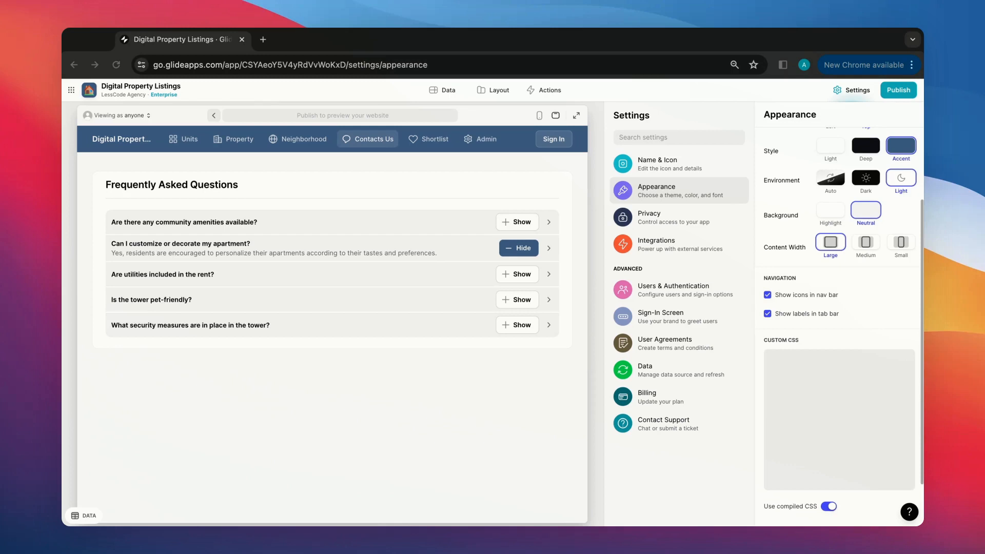
pyautogui.write('.faq div[class*="StyledDiv8"] {   display: none; }')
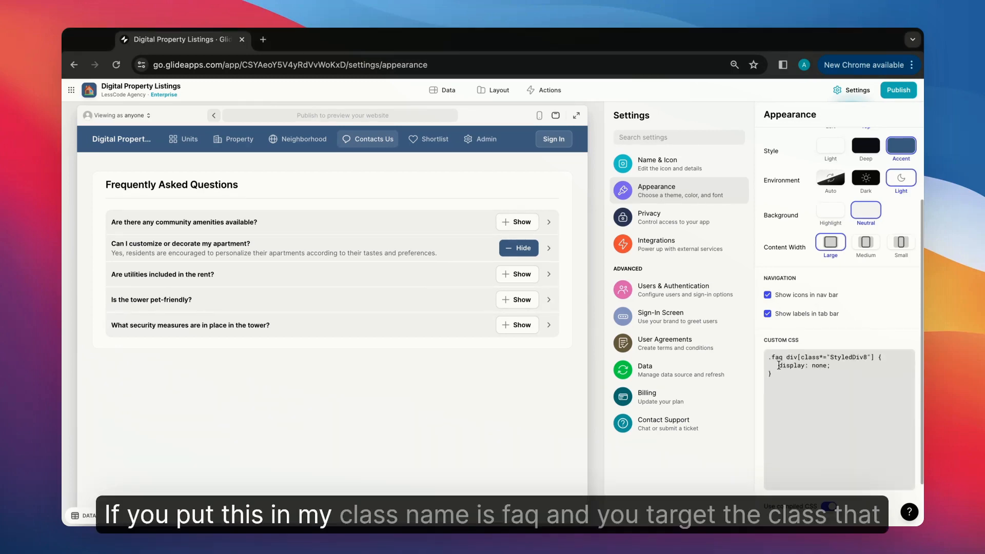
# - Replace the display declaration in the .faq rule with border: 1px solid green; to outline the targeted section
pyautogui.doubleClick(777, 357)
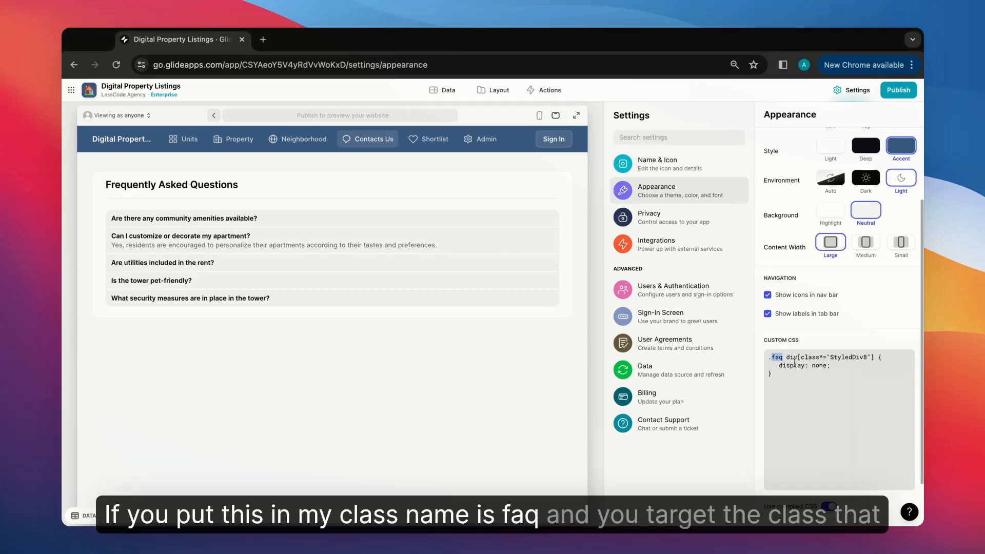
pyautogui.click(844, 357)
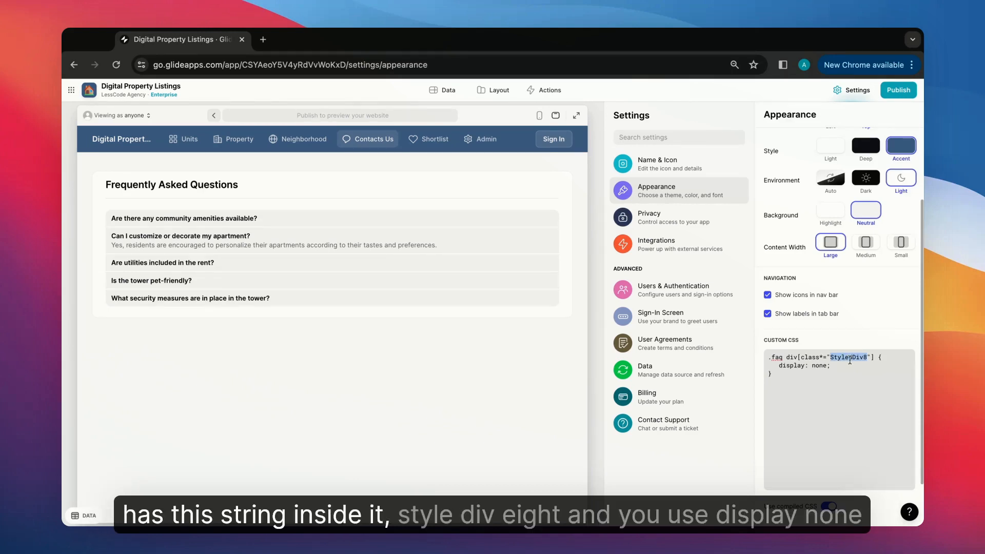
pyautogui.doubleClick(818, 365)
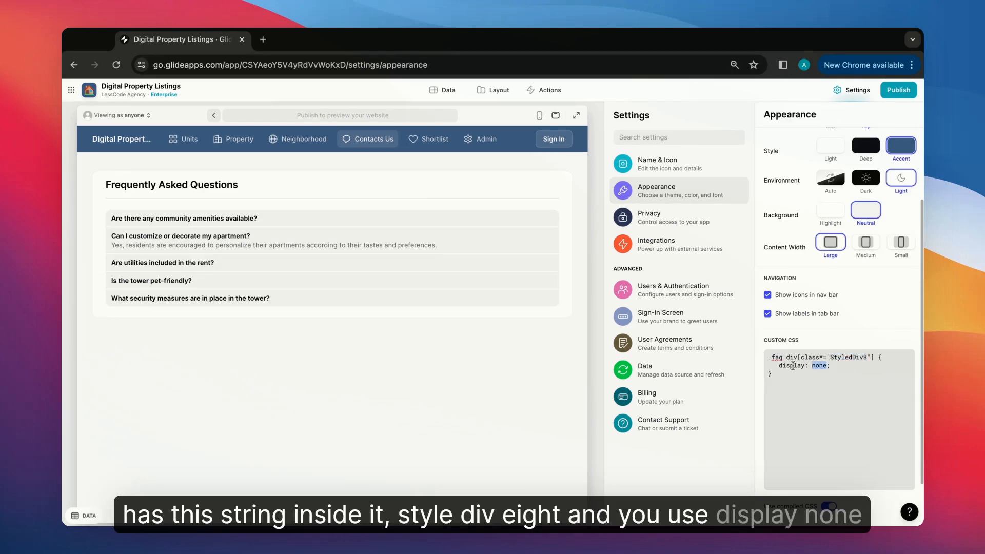
pyautogui.doubleClick(792, 365)
pyautogui.tripleClick(798, 365)
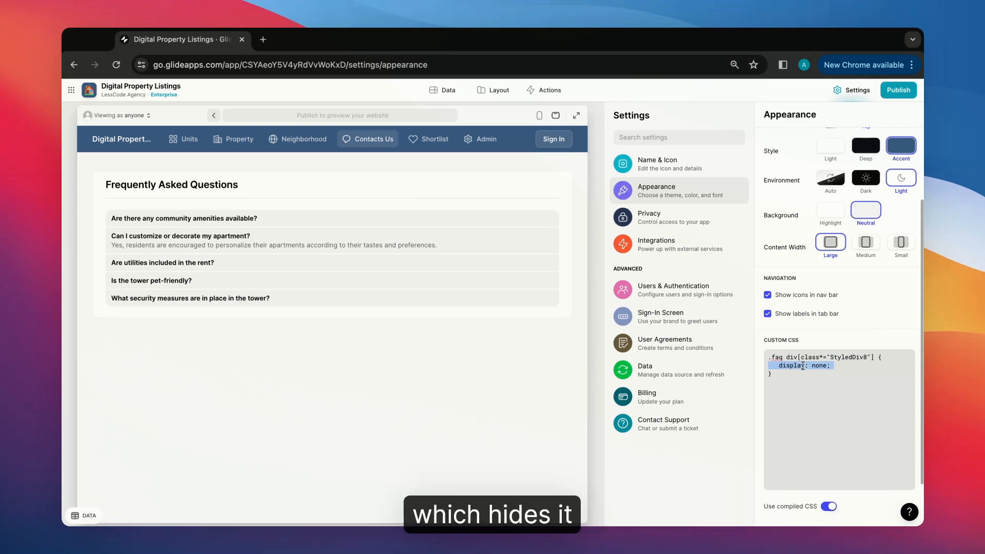
pyautogui.press('BackSpace')
pyautogui.press('Tab')
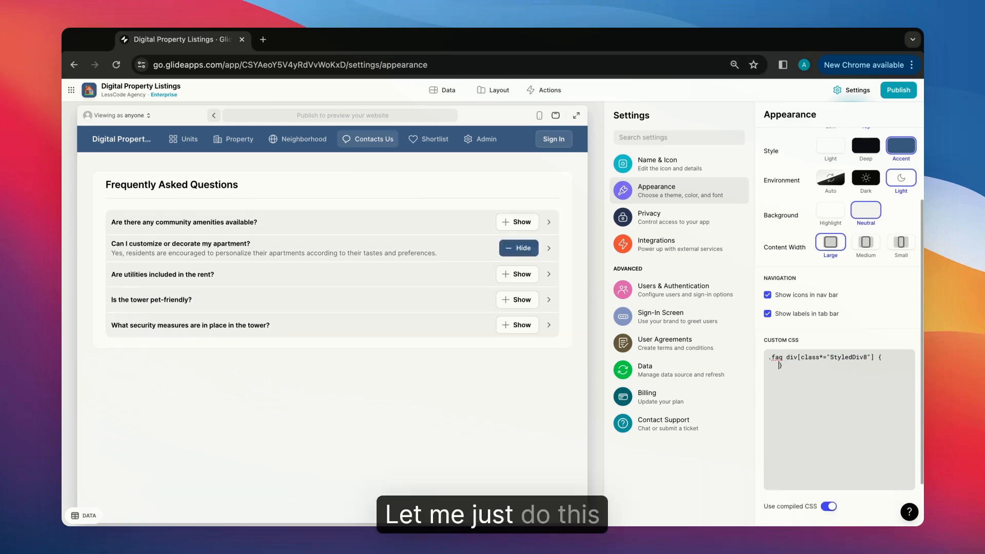
pyautogui.write('border :1px solid green;')
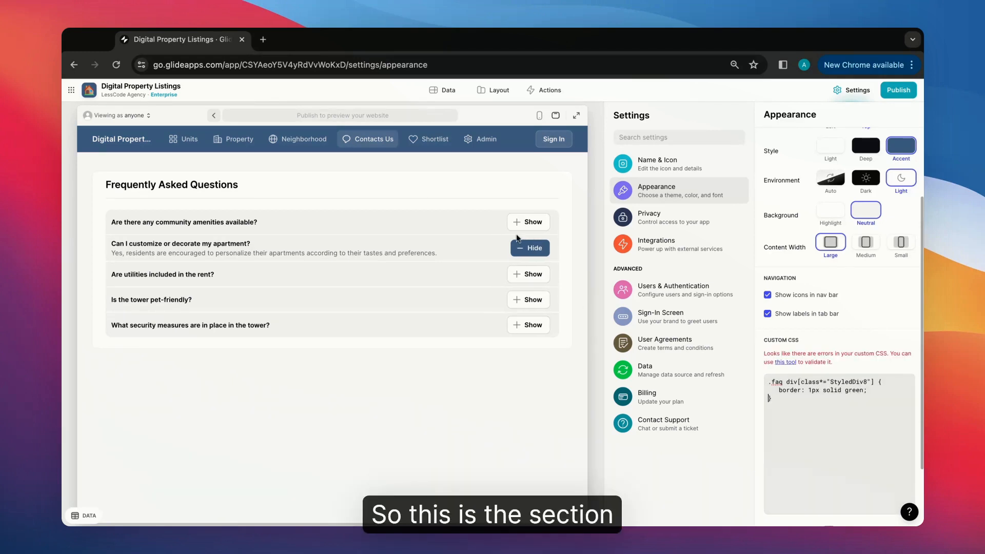
pyautogui.press('Return')
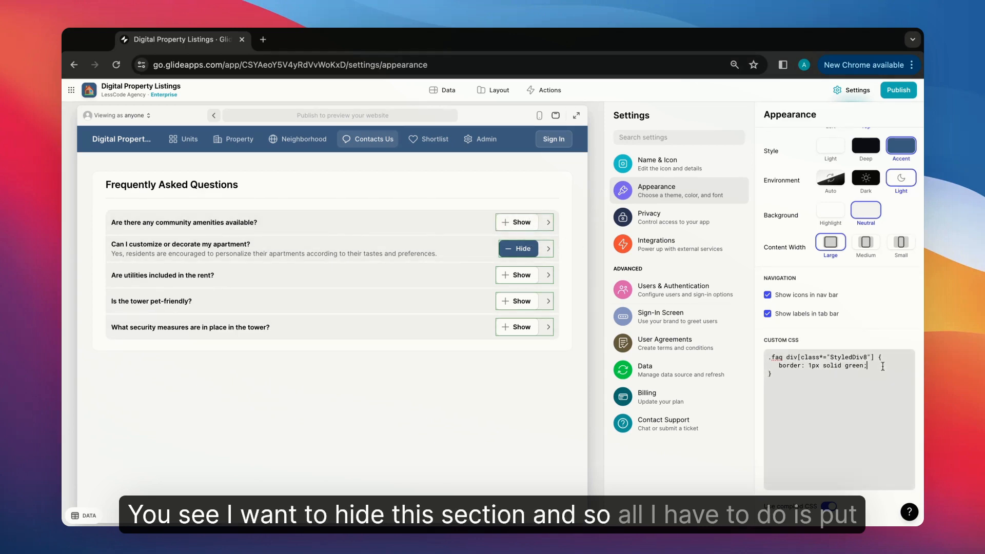
# - Add display: none; below the border declaration in the .faq rule and check the list in the mobile preview
pyautogui.press('Return')
pyautogui.write('display: none;')
pyautogui.press('Return')
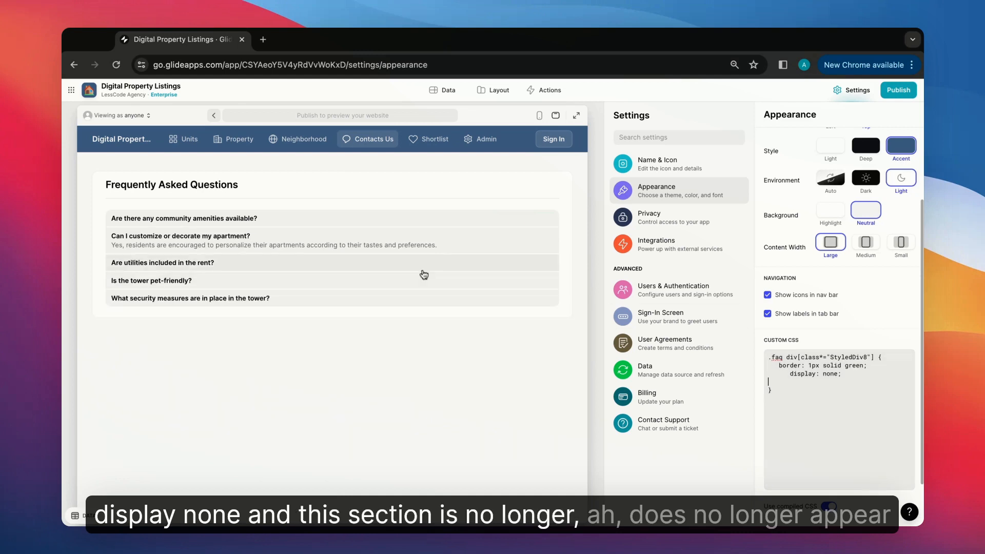
pyautogui.click(539, 115)
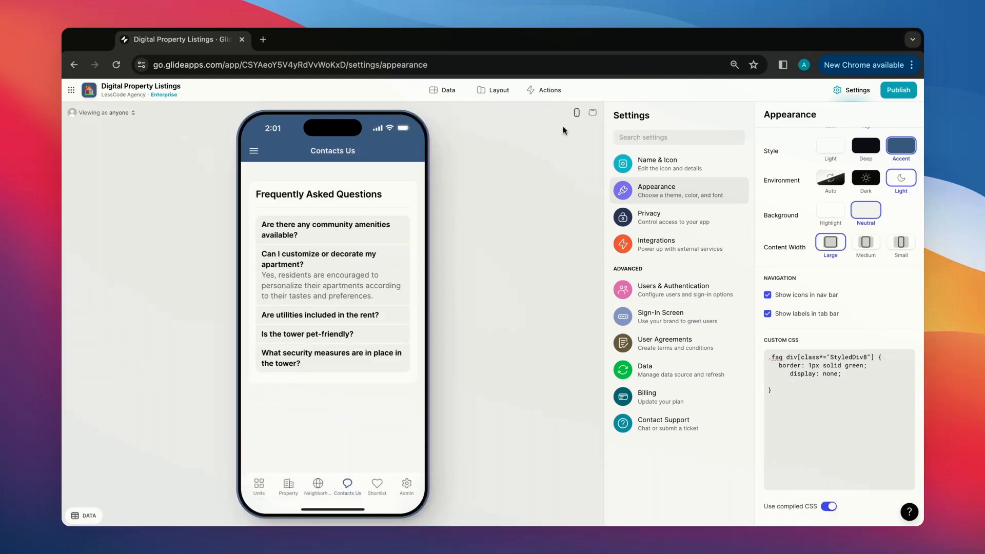
# - Set the image of the FAQ collection's items to the display column in the Icon group
pyautogui.click(497, 91)
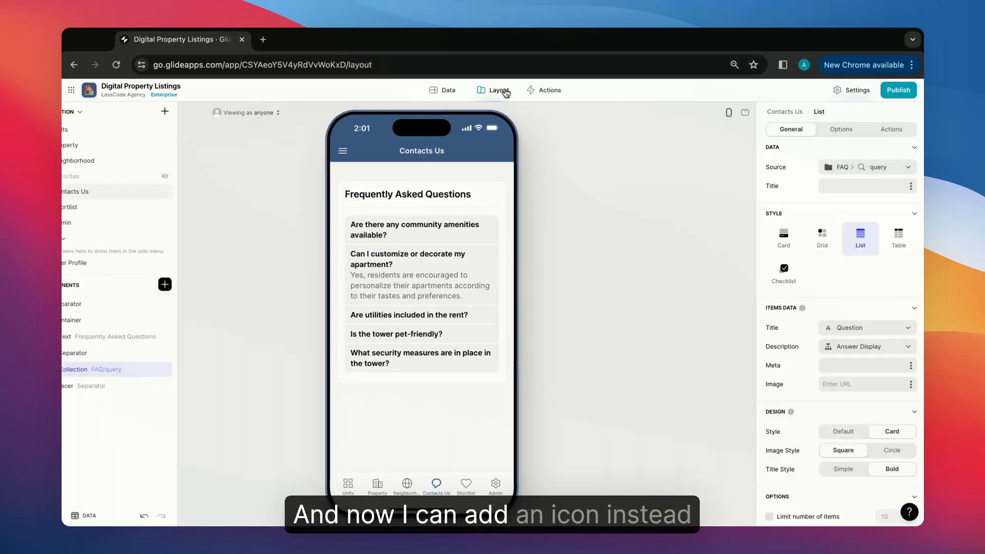
pyautogui.click(911, 385)
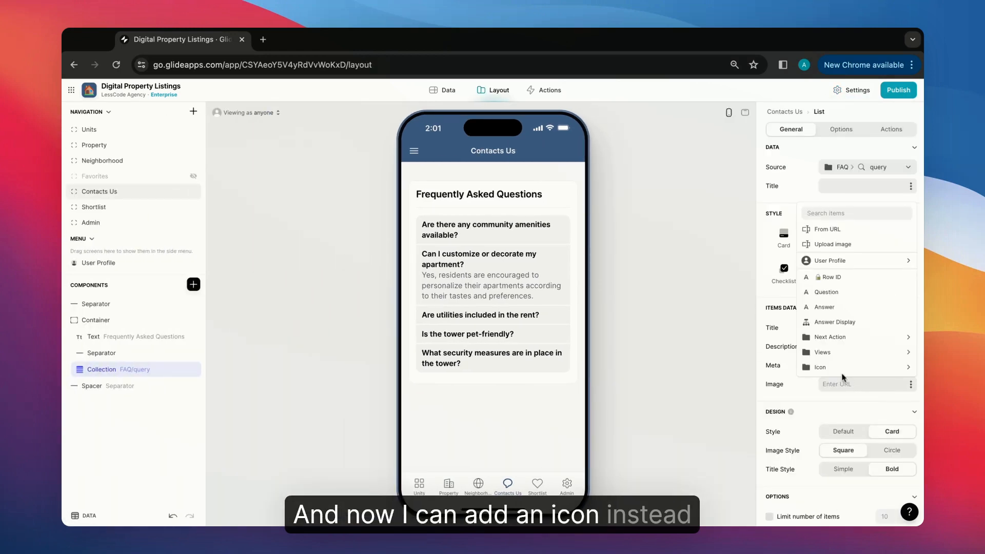
pyautogui.moveTo(821, 367)
pyautogui.click(755, 399)
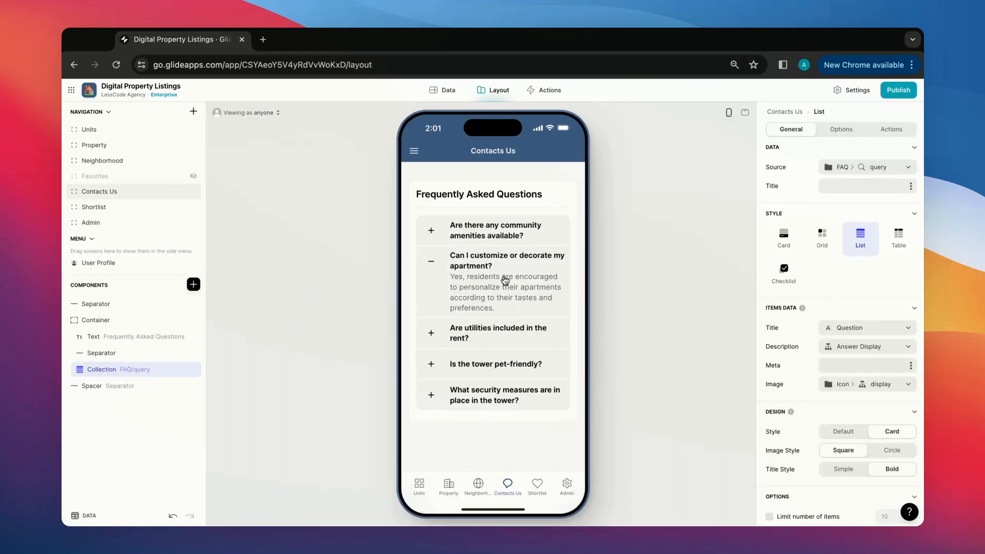
# - Collapse the apartment customization answer in the preview and examine the if-then-else setup of the Icon group's display column in the FAQ table
pyautogui.click(431, 264)
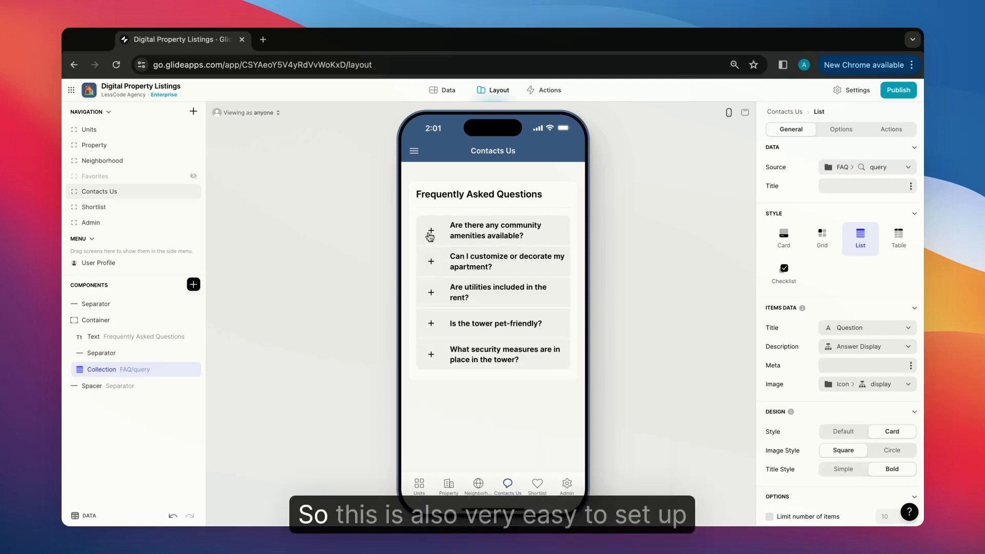
pyautogui.click(83, 515)
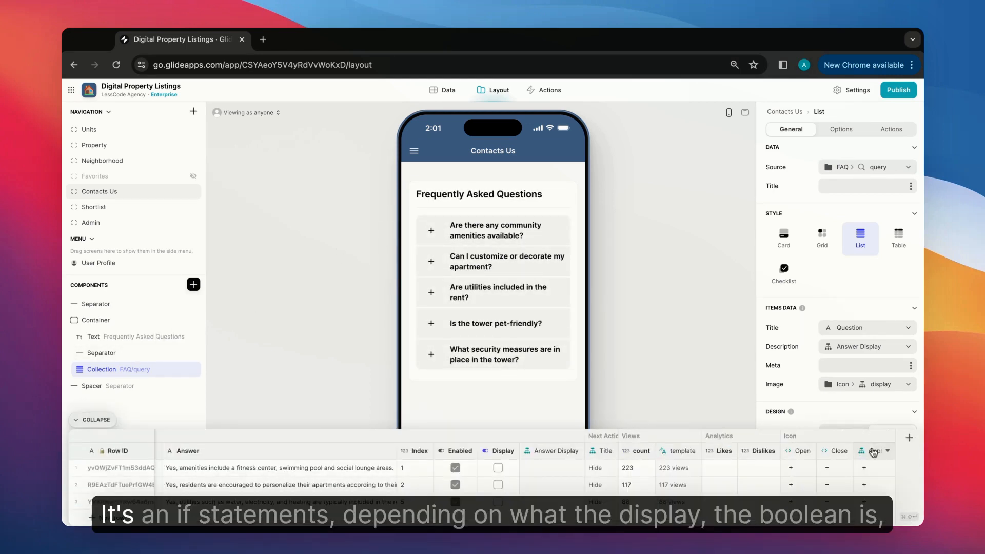
pyautogui.doubleClick(872, 452)
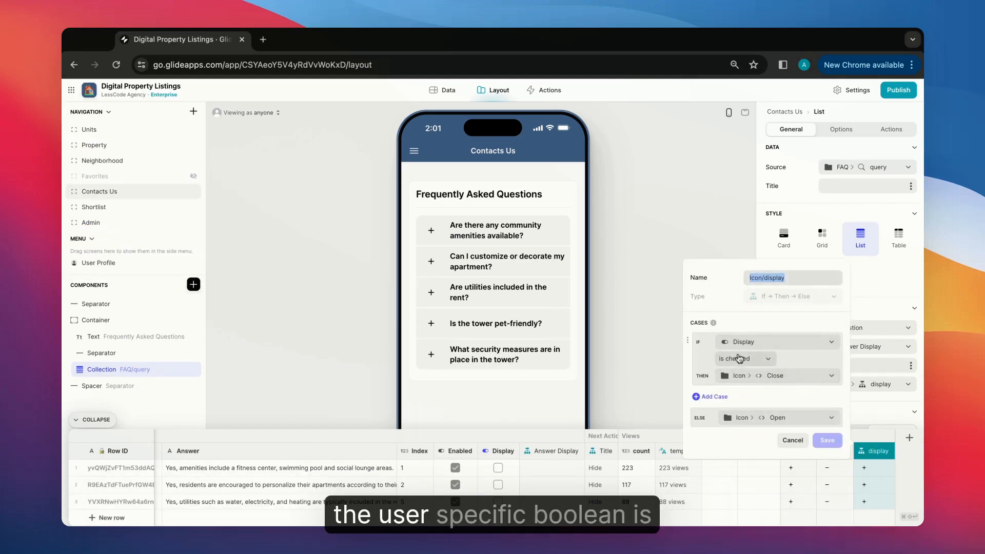
pyautogui.click(790, 441)
pyautogui.click(96, 420)
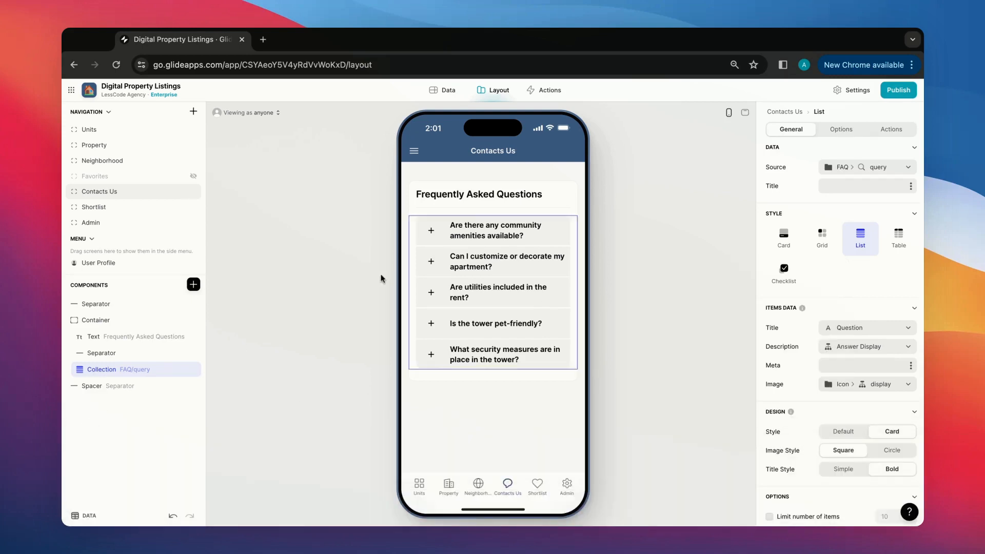
# - Test the icons by expanding the first, third and fourth FAQ answers in the mobile preview and collapsing the first three
pyautogui.click(431, 232)
pyautogui.click(431, 293)
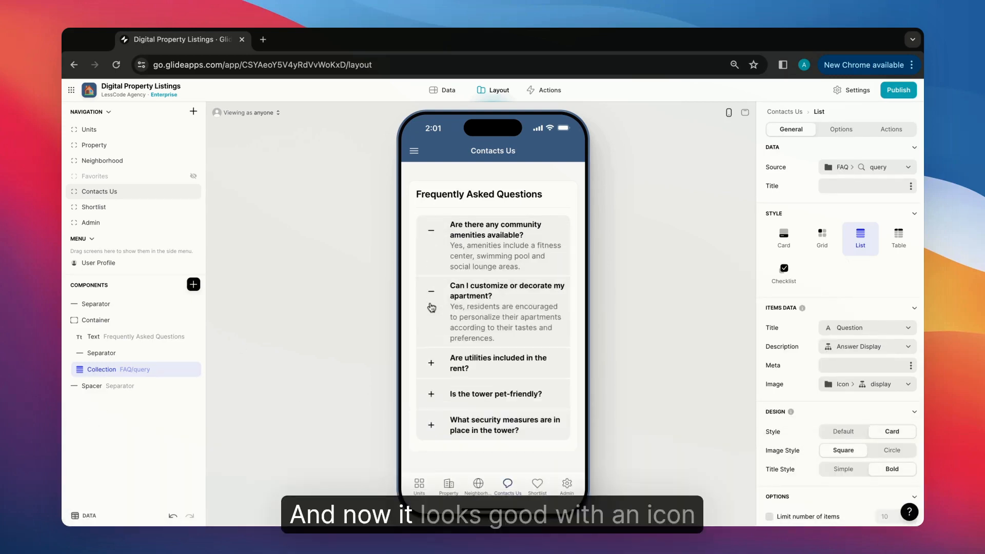
pyautogui.click(431, 363)
pyautogui.click(431, 422)
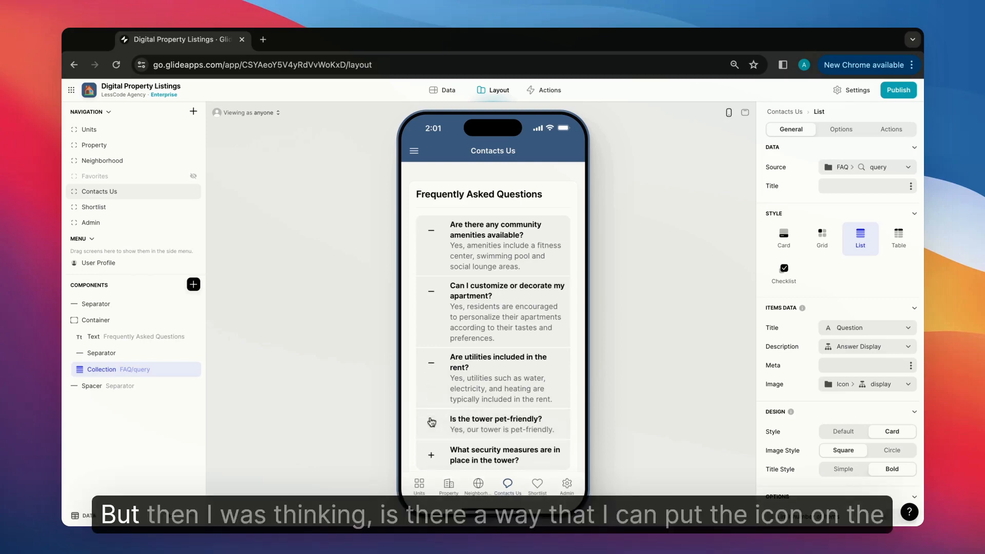
pyautogui.click(431, 362)
pyautogui.click(431, 291)
pyautogui.click(433, 232)
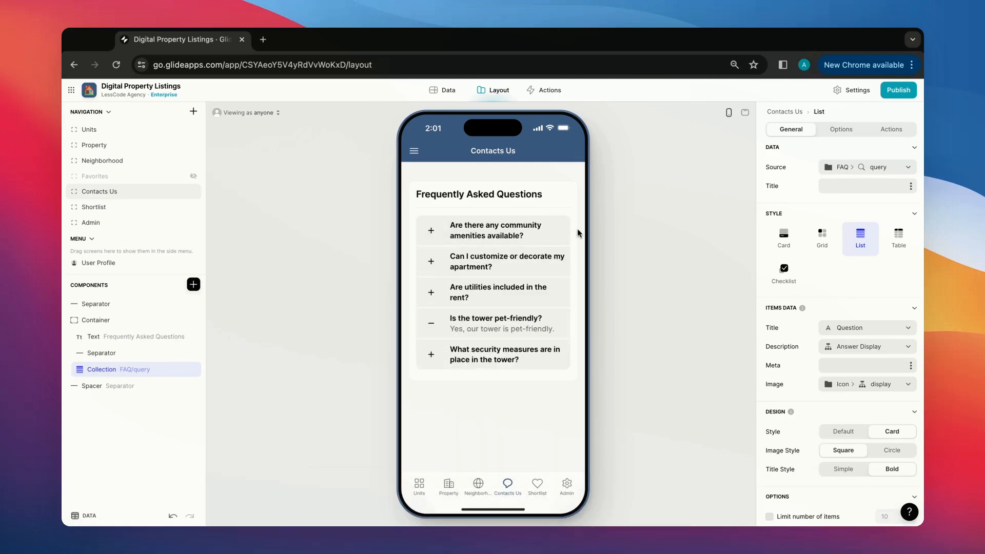
# - Switch the preview to desktop and add the custom CSS rule .faq div[class*="StyledDiv6"] { display: flex; flex-direction: row-reverse; } in the appearance settings
pyautogui.click(742, 113)
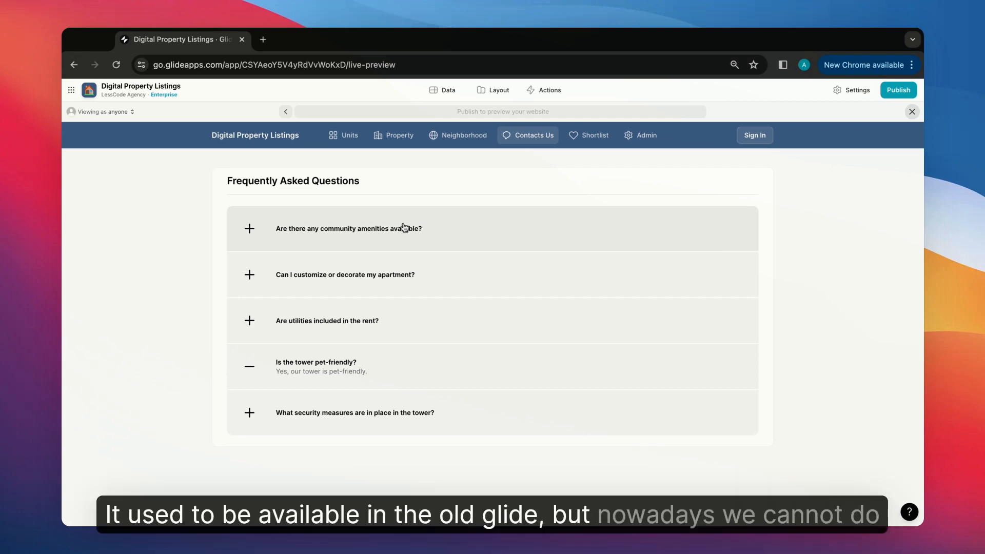
pyautogui.click(495, 90)
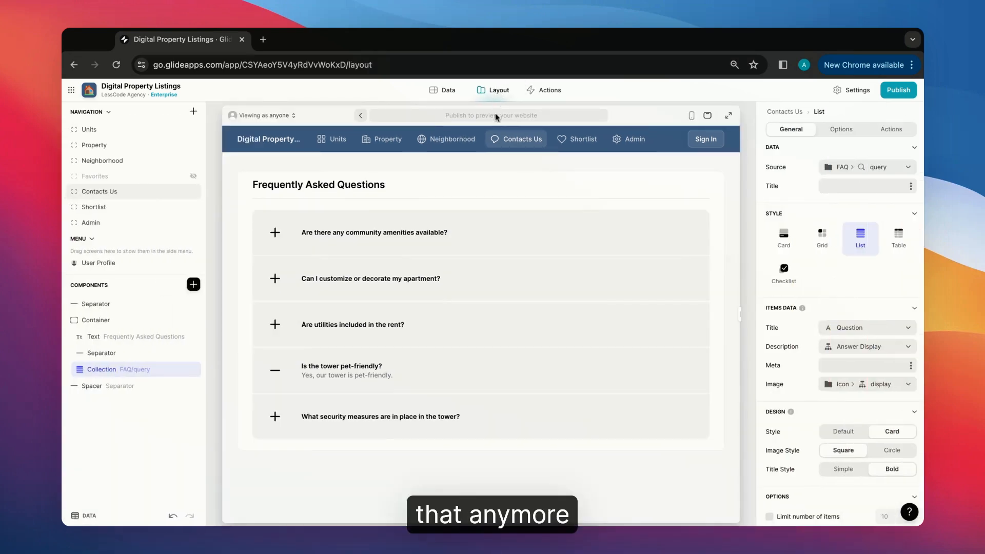
pyautogui.click(851, 90)
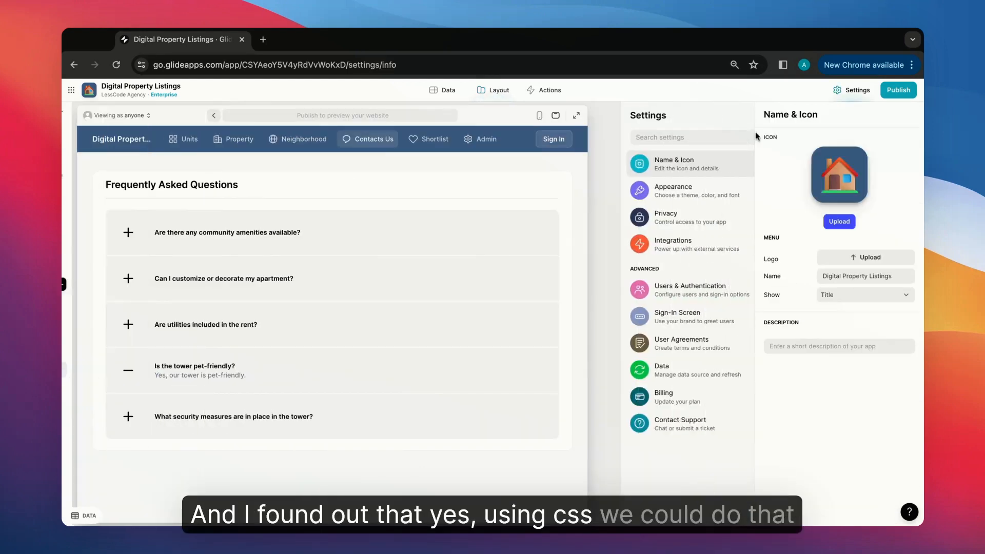
pyautogui.click(662, 190)
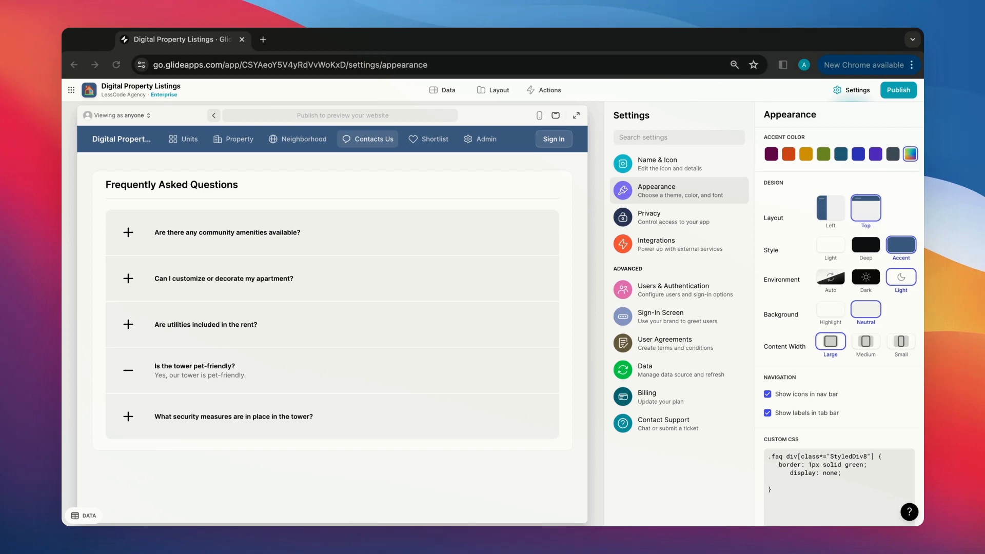
pyautogui.scroll(-1, 776, 469)
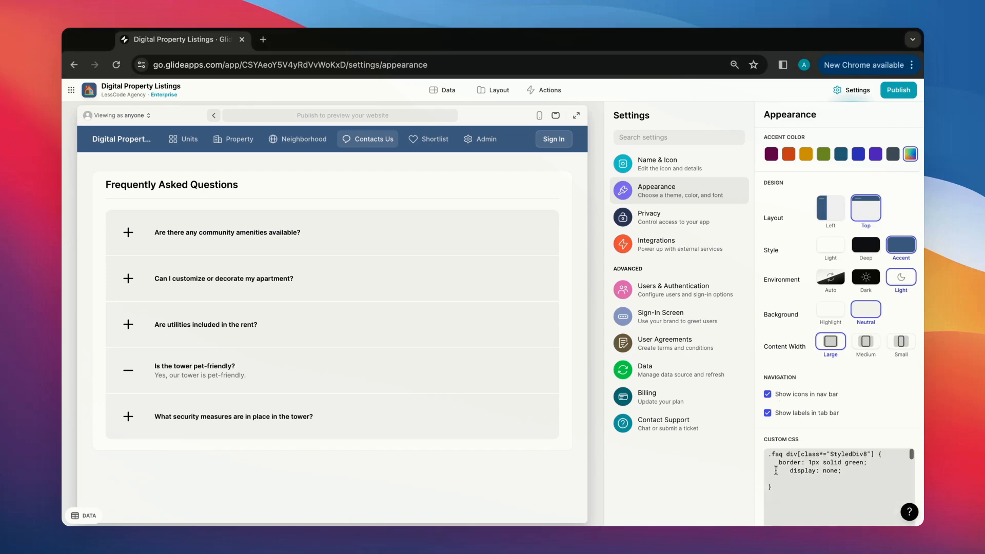
pyautogui.press('super+v')
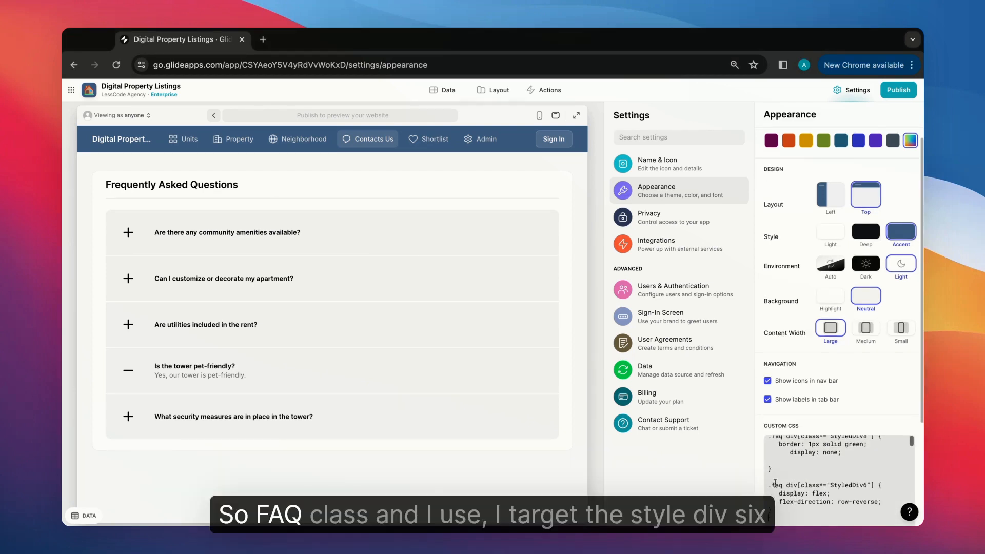
pyautogui.scroll(-1, 831, 491)
# - Add border: 1px solid red; as the first declaration of the StyledDiv6 rule in the custom CSS
pyautogui.doubleClick(848, 480)
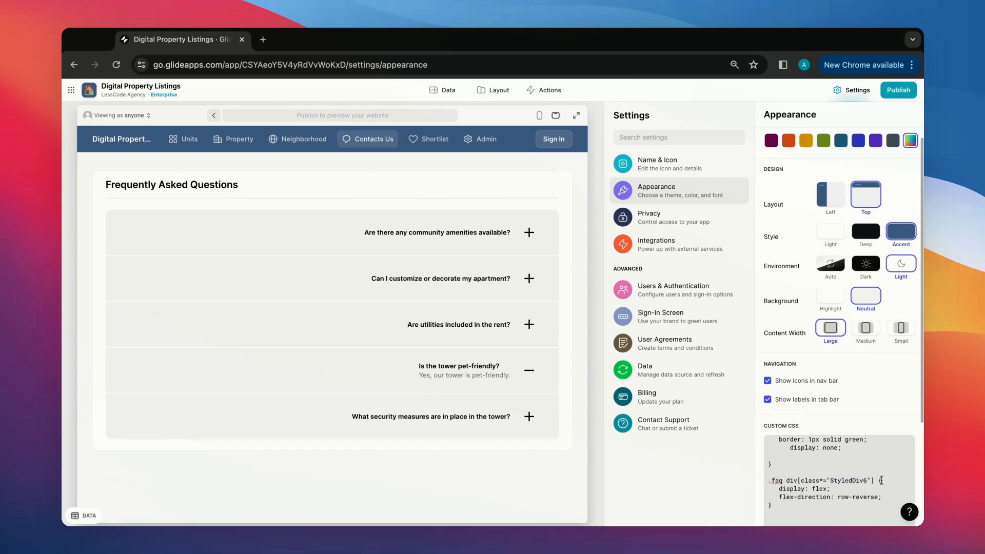
pyautogui.press('Return')
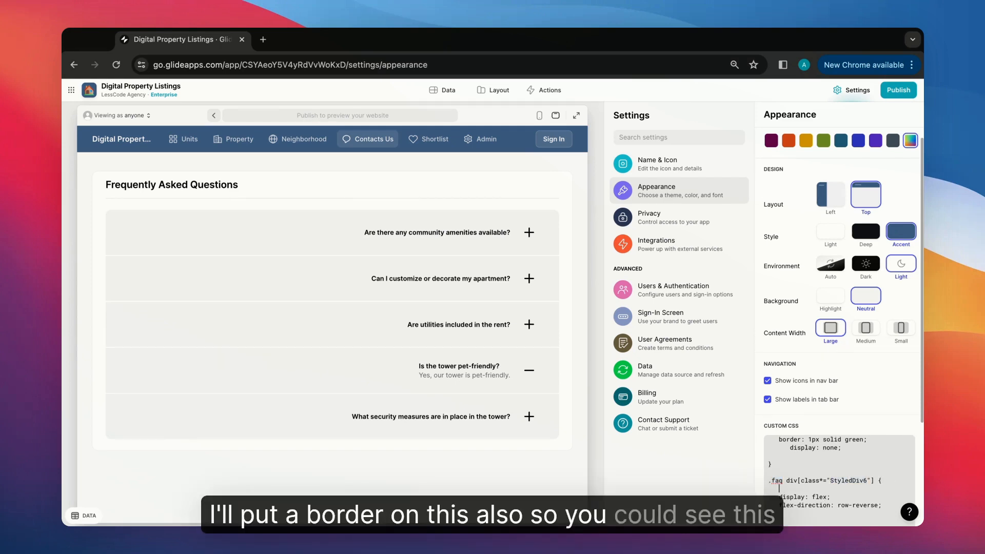
pyautogui.write('bo')
pyautogui.write('rfde')
pyautogui.press('BackSpace')
pyautogui.press('BackSpace')
pyautogui.press('BackSpace')
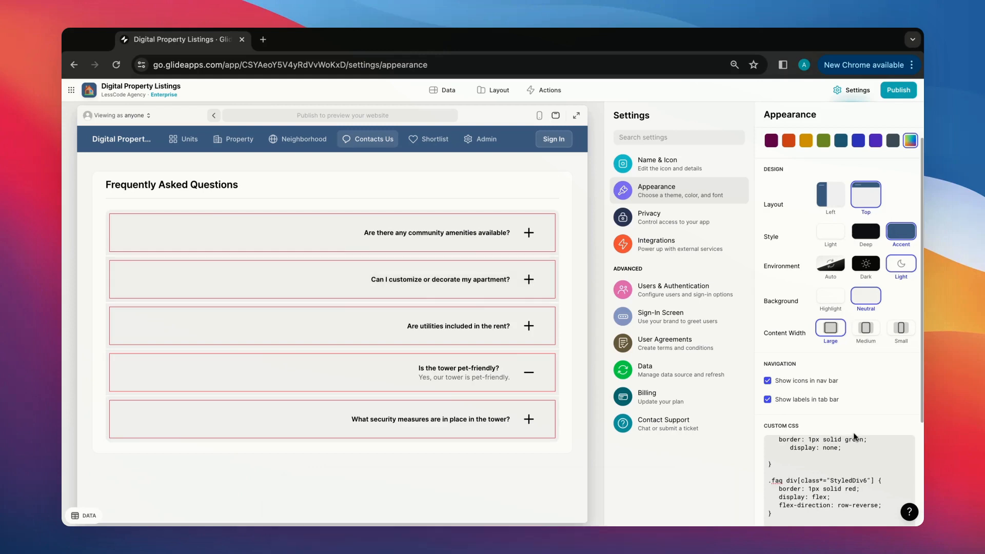
# - Review the StyledDiv6 selector and its display and flex-direction declarations against the outlined list rows
pyautogui.click(849, 480)
pyautogui.doubleClick(852, 481)
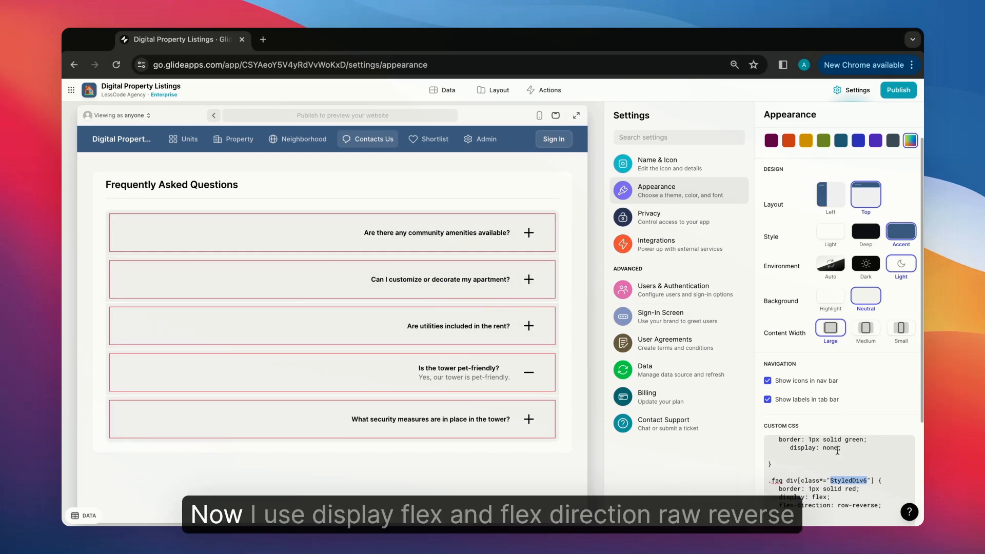
pyautogui.scroll(-2, 850, 477)
pyautogui.tripleClick(786, 460)
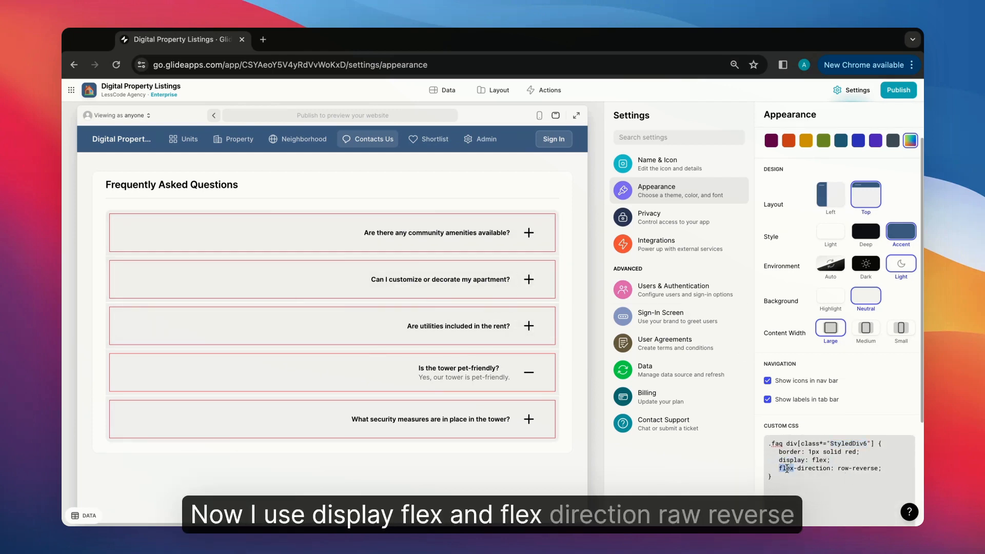
pyautogui.tripleClick(787, 468)
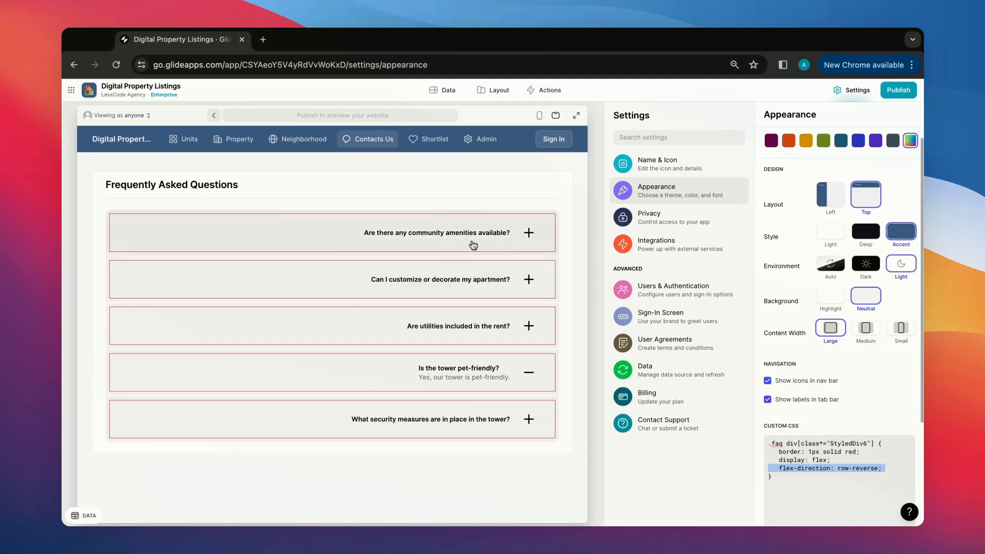
pyautogui.click(829, 471)
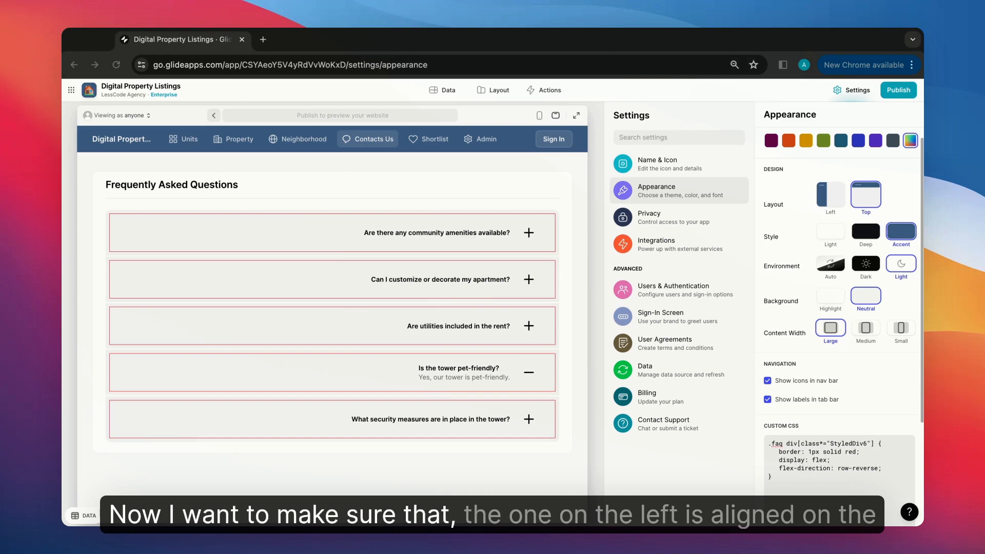
# - Add the rule .faq div[class*="StyledDiv7"] { width: 100%; margin-left: auto; } below the StyledDiv6 rule in the custom CSS
pyautogui.click(783, 490)
pyautogui.write('v')
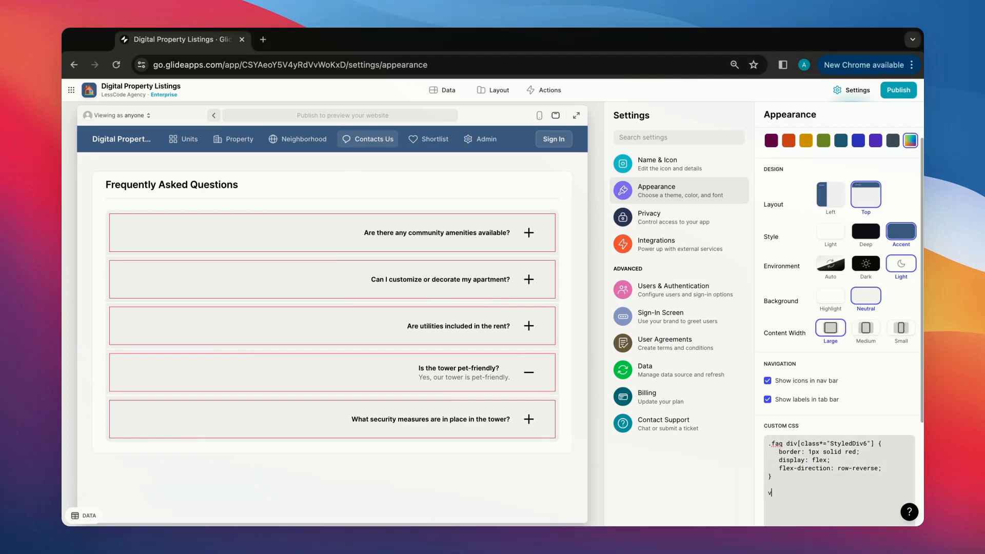
pyautogui.press('BackSpace')
pyautogui.press('super+v')
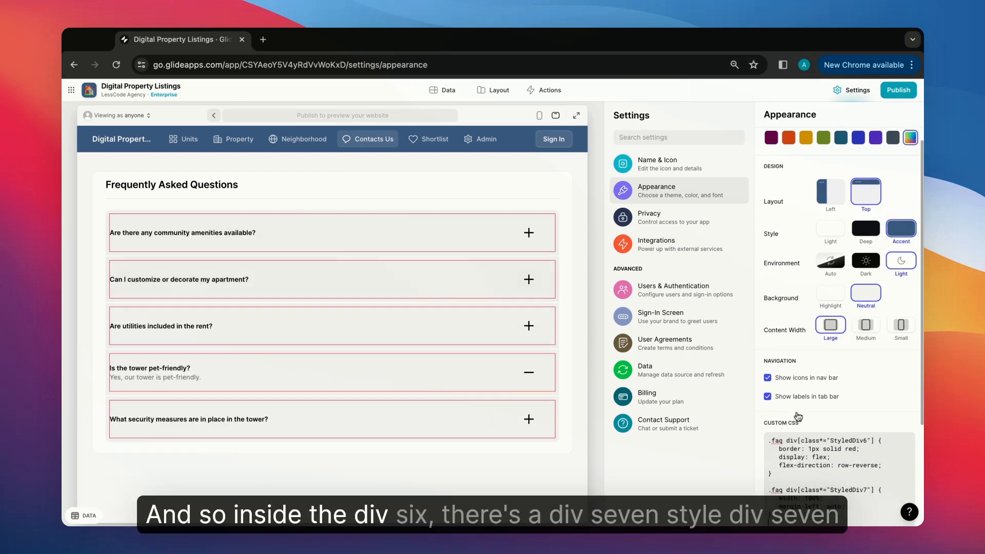
pyautogui.moveTo(867, 488); pyautogui.dragTo(835, 487)
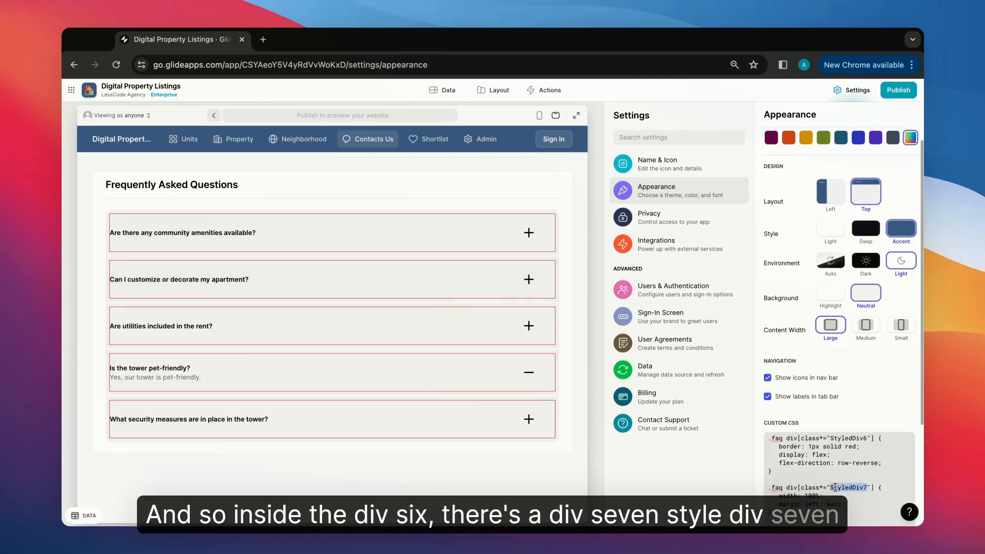
pyautogui.scroll(-1, 835, 487)
pyautogui.click(790, 491)
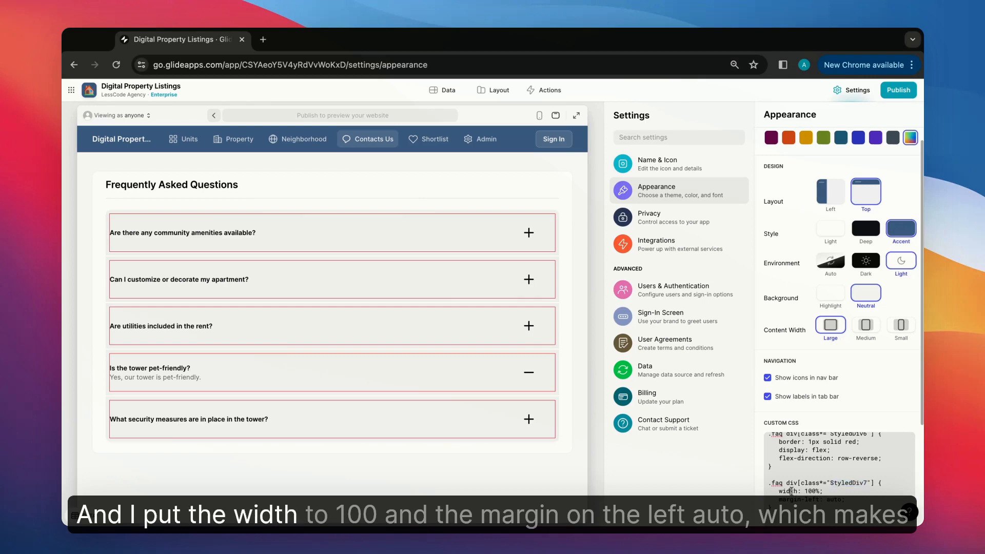
# - Insert border: 1px solid blue; as the first declaration of the StyledDiv7 rule to outline the question text
pyautogui.click(884, 482)
pyautogui.press('Return')
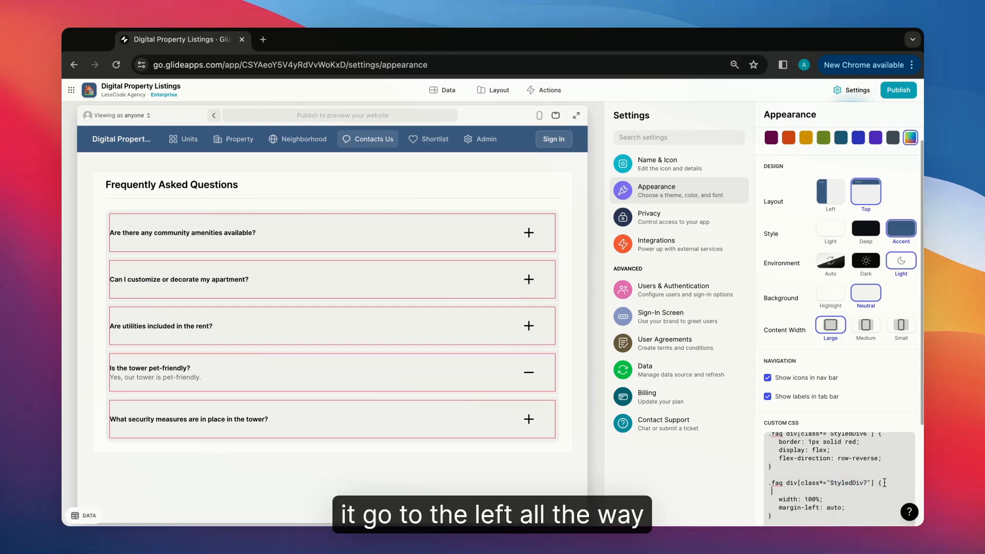
pyautogui.write('border: 1')
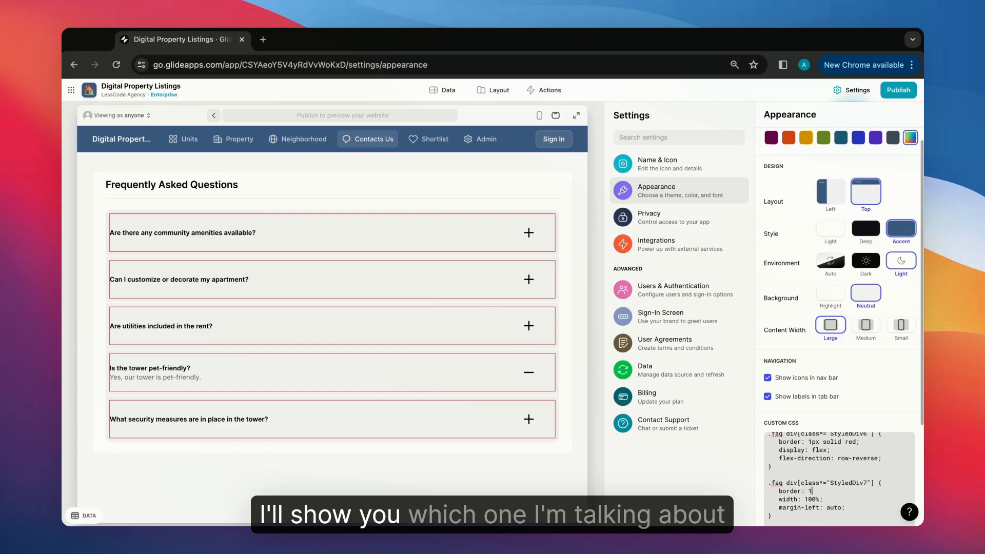
pyautogui.write('px solid ')
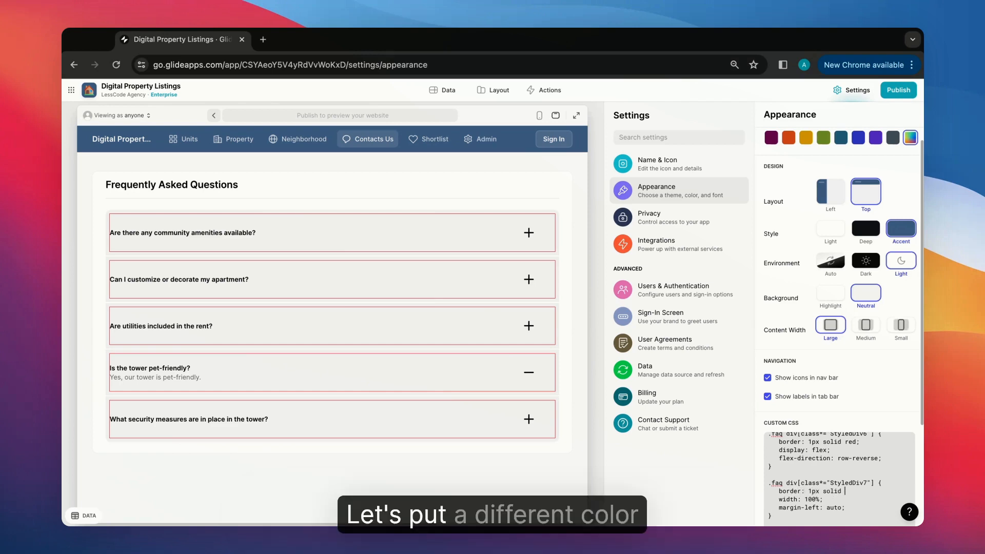
pyautogui.write('blue;')
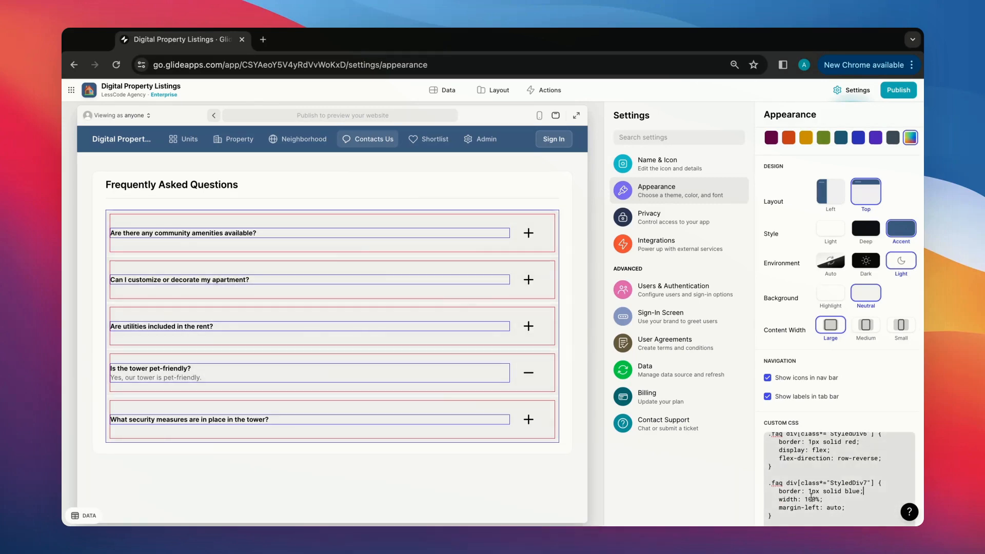
# - Remove and restore the width and margin-left declarations of the StyledDiv7 rule to compare alignment, and delete its blue border declaration
pyautogui.moveTo(769, 499); pyautogui.dragTo(851, 511)
pyautogui.press('super+c')
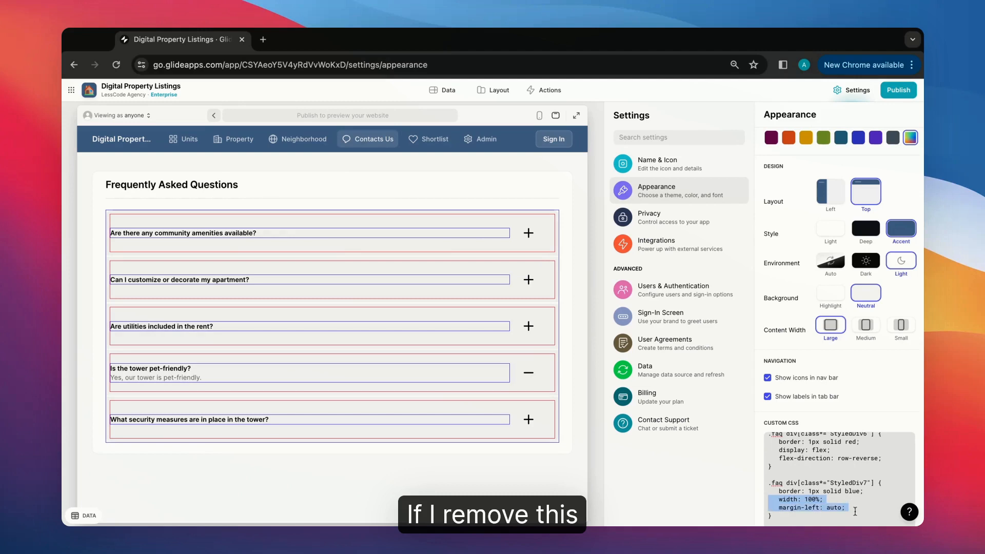
pyautogui.press('BackSpace')
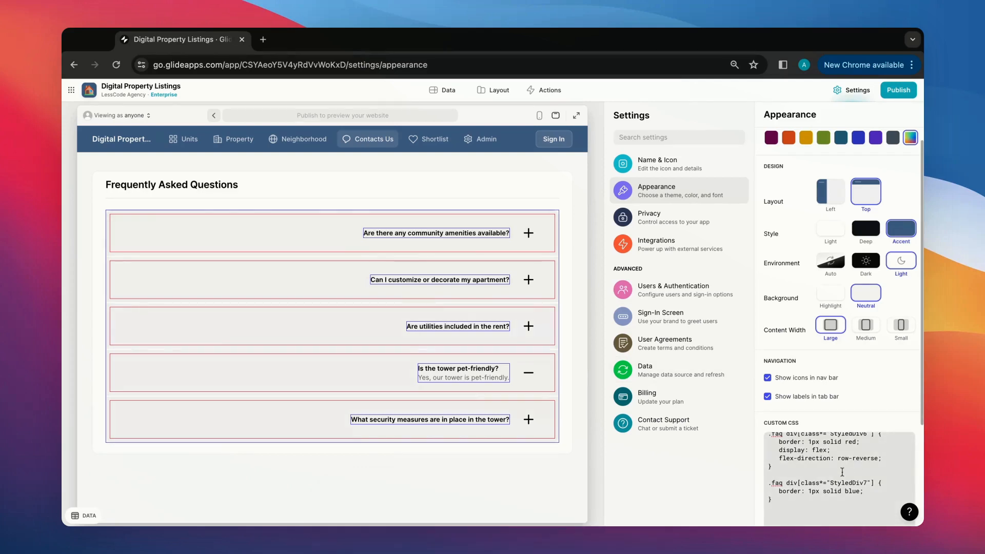
pyautogui.press('Return')
pyautogui.press('super+v')
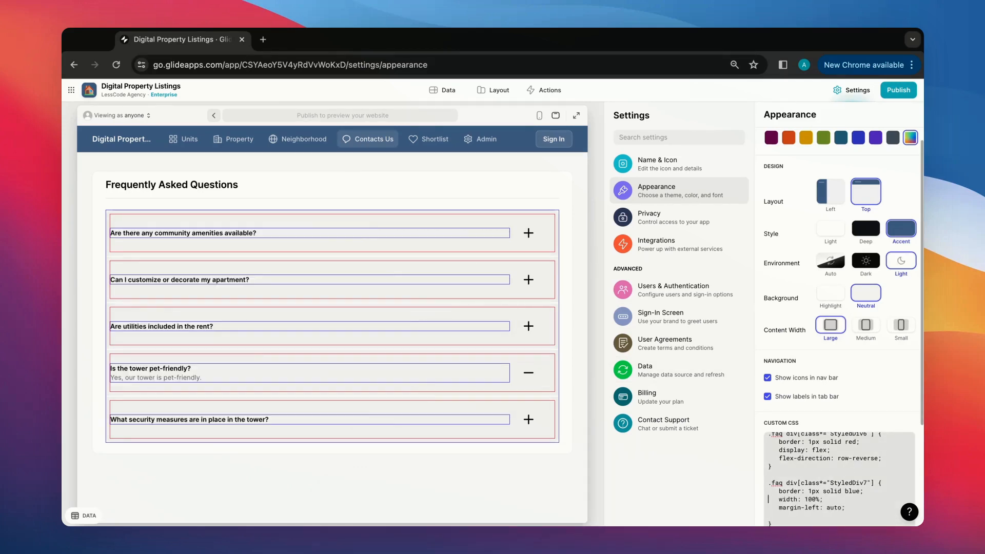
pyautogui.hotkey('shift', 'Up')
pyautogui.press('BackSpace')
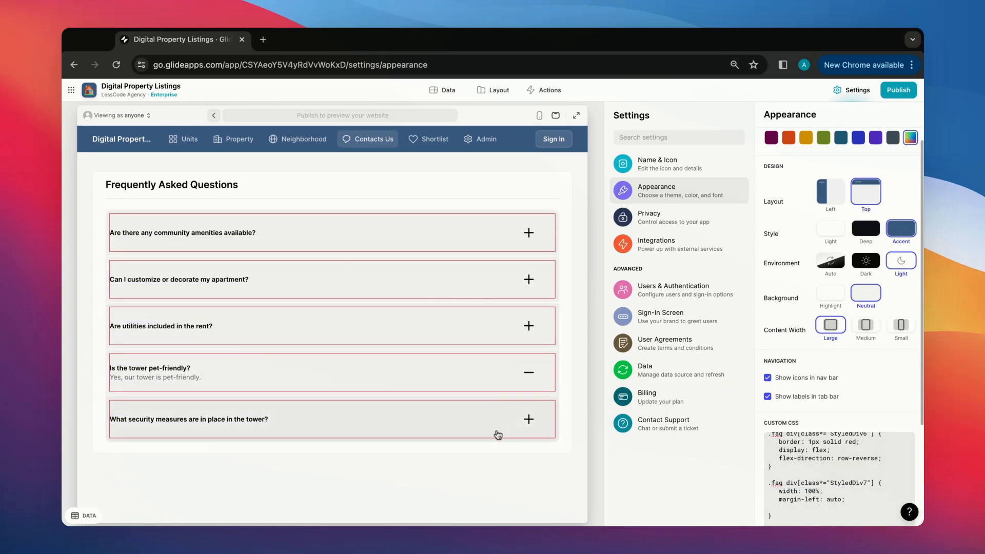
# - Collapse the pet-friendly answer, switch to the mobile preview and remove the blank line at the end of the StyledDiv7 rule
pyautogui.click(423, 378)
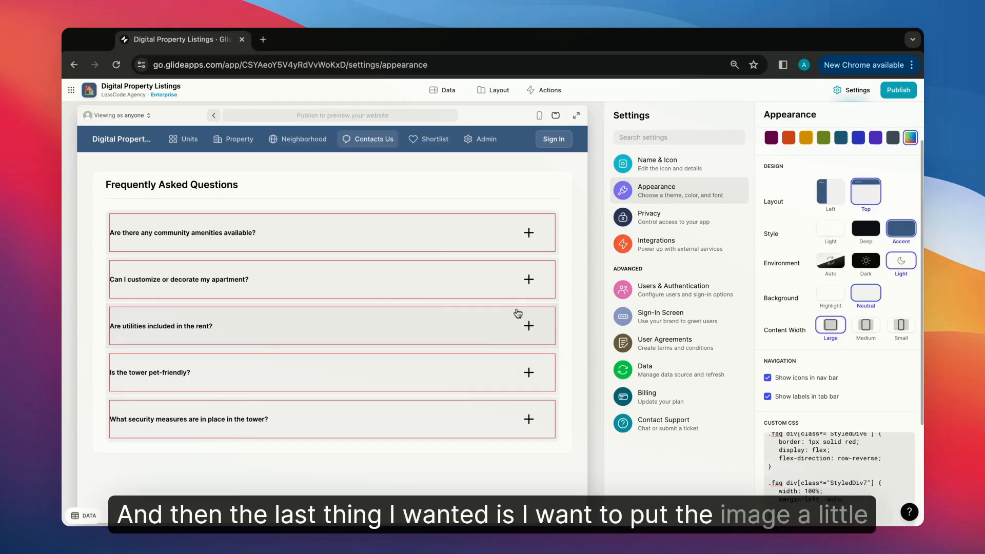
pyautogui.click(539, 115)
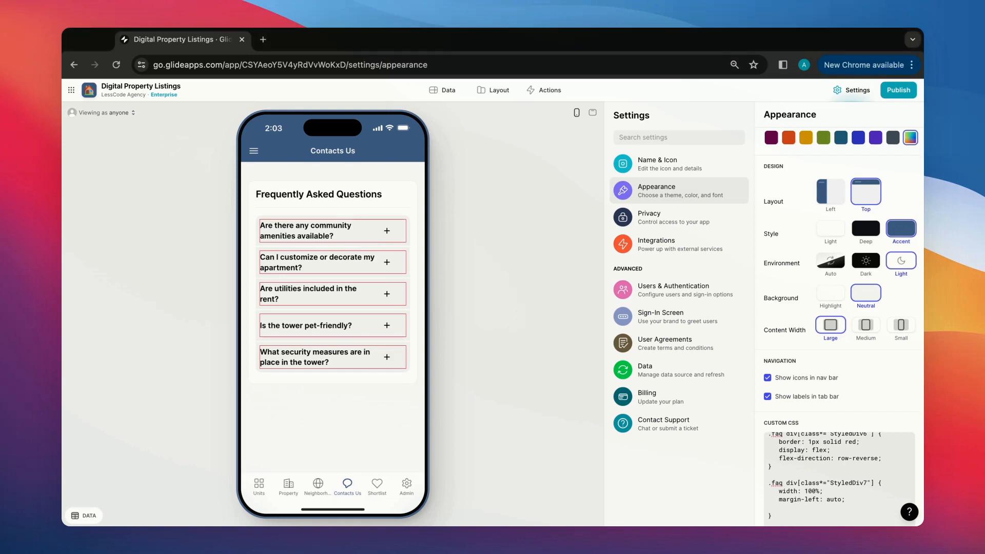
pyautogui.press('BackSpace')
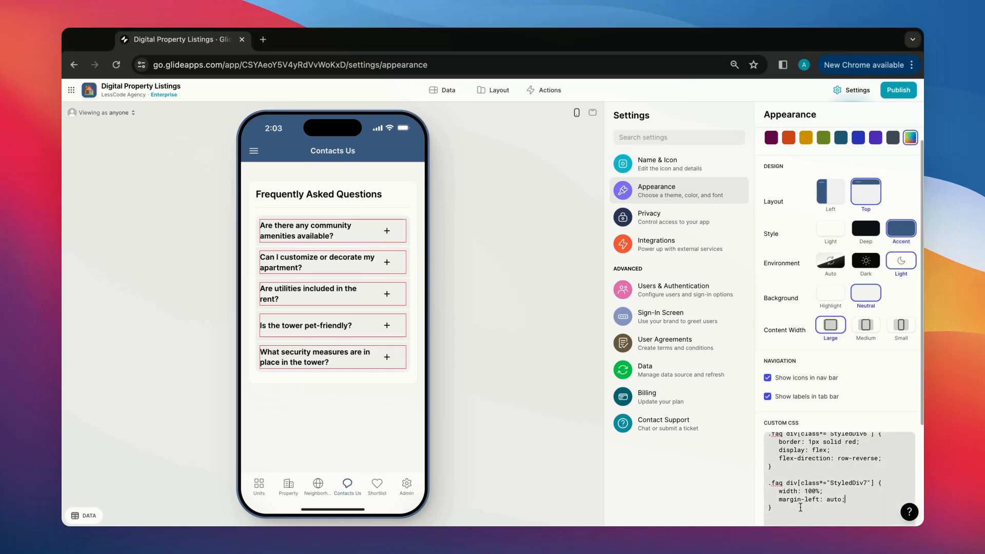
# - Add the rule .faq img{ margin-right: 0px; } below the StyledDiv7 rule in the custom CSS
pyautogui.write('.faq img{   margin-right: 0px; }')
pyautogui.scroll(-1, 800, 507)
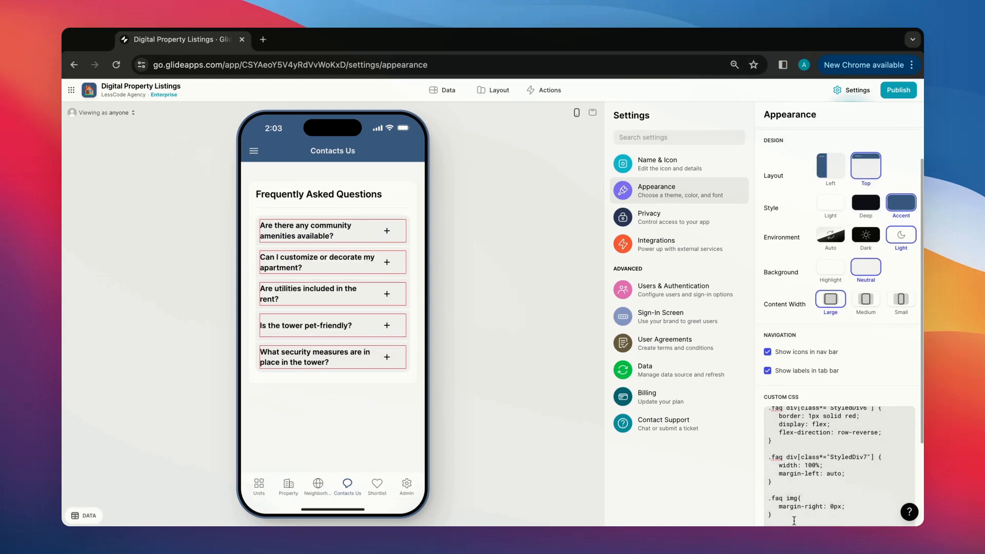
pyautogui.doubleClick(792, 499)
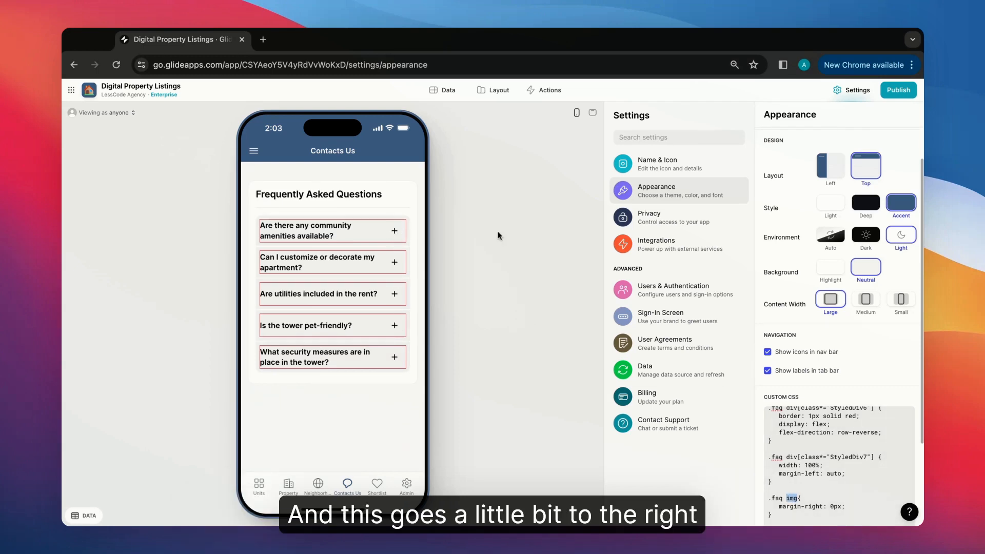
# - Delete the border: 1px solid red; declaration from the StyledDiv6 rule in the custom CSS
pyautogui.scroll(1, 841, 441)
pyautogui.doubleClick(833, 432)
pyautogui.tripleClick(836, 435)
pyautogui.press('BackSpace')
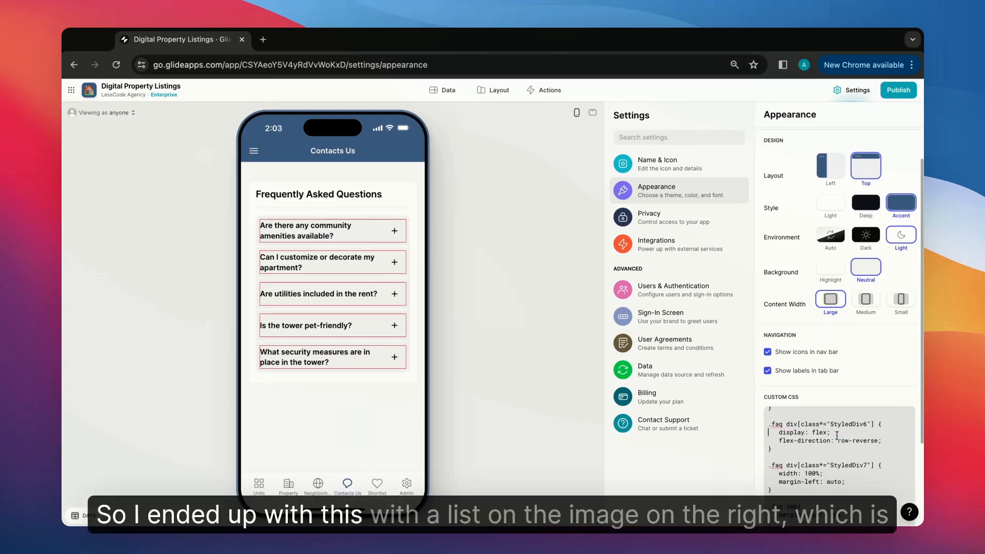
# - Expand all five FAQ answers in the mobile preview to check the layout, and collapse the security measures answer
pyautogui.click(359, 237)
pyautogui.click(335, 298)
pyautogui.click(322, 354)
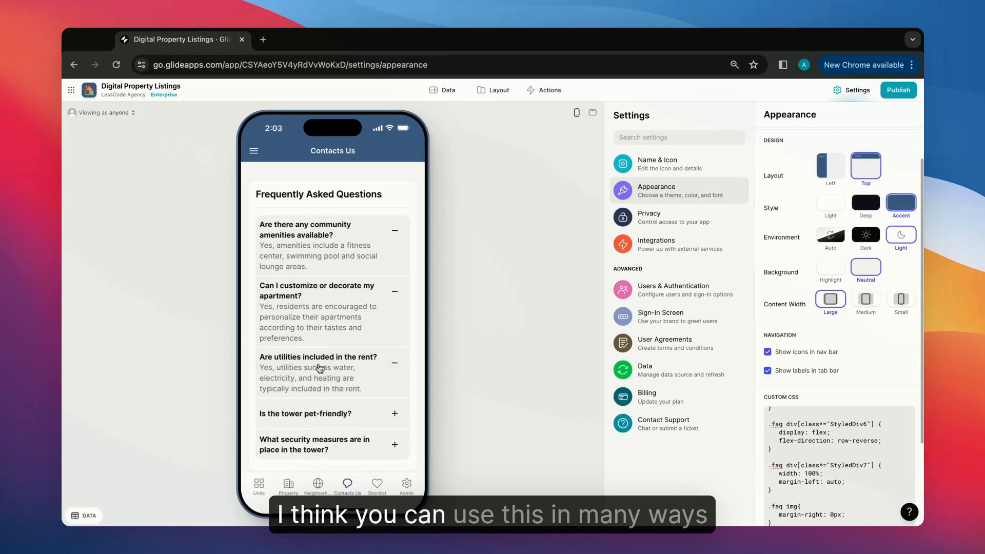
pyautogui.scroll(-1, 316, 379)
pyautogui.click(312, 369)
pyautogui.click(304, 410)
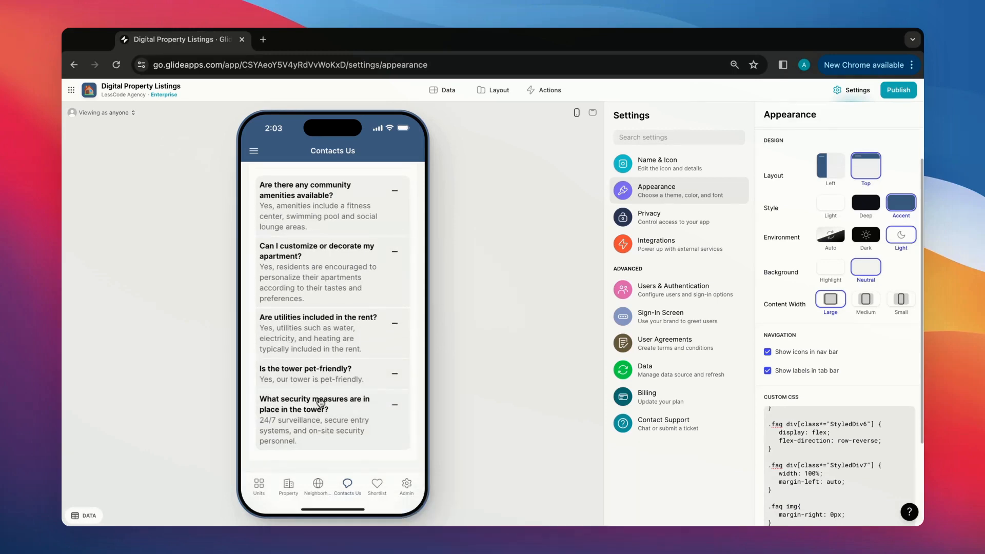
pyautogui.scroll(-1, 320, 402)
pyautogui.click(310, 378)
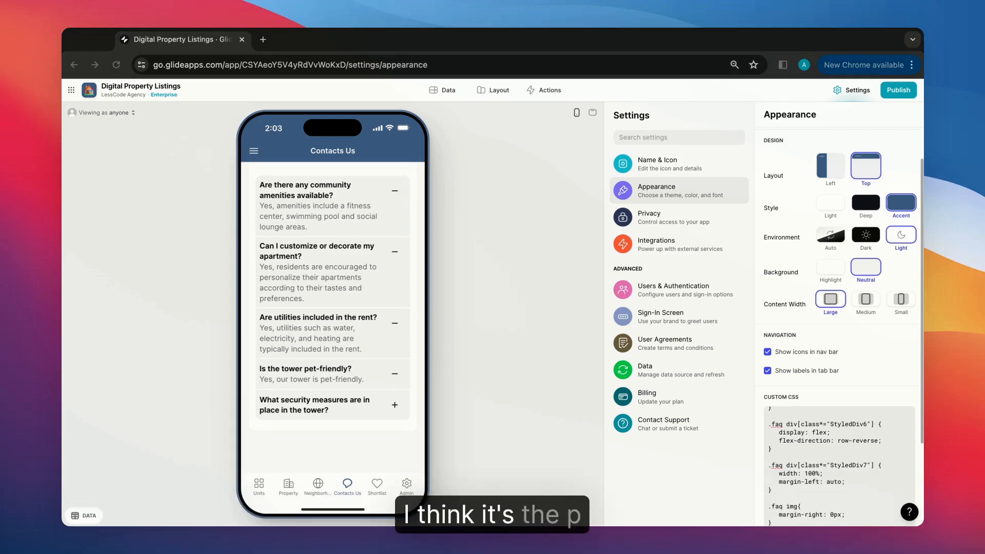
# - Add the rule .faq p{ padding: 10px; } below the .faq img rule in the custom CSS
pyautogui.scroll(-5, 831, 486)
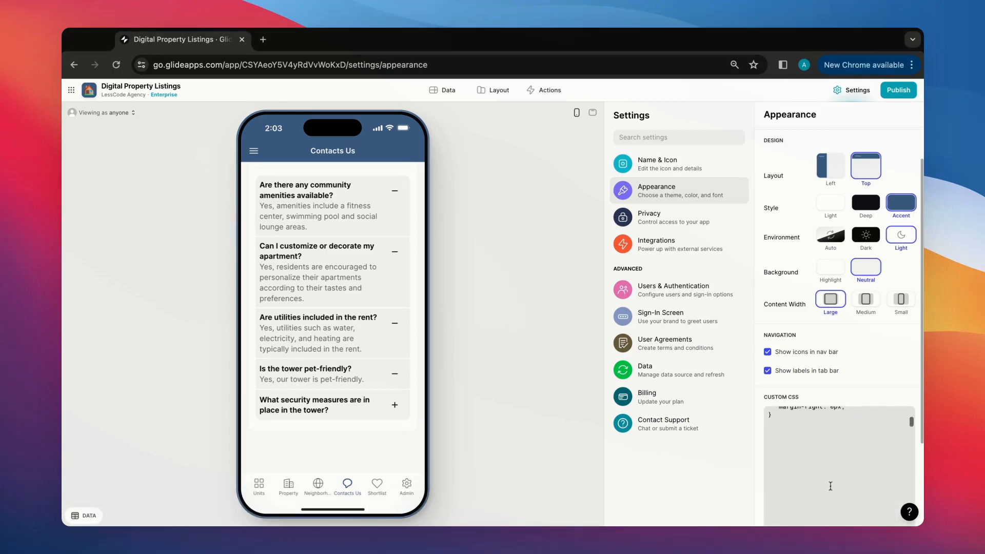
pyautogui.scroll(1, 785, 447)
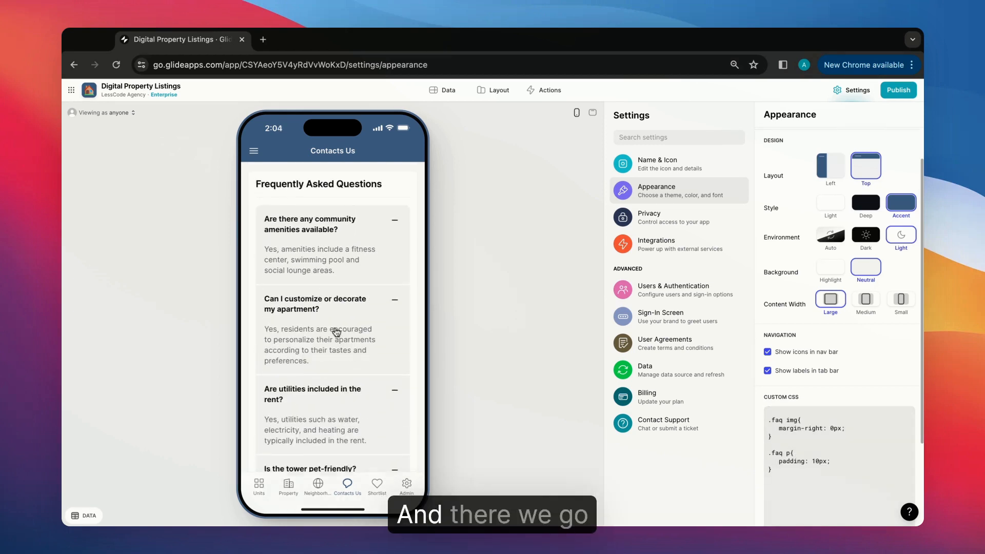
# - Collapse the four expanded FAQ answers in the mobile preview to check the padded text
pyautogui.click(394, 231)
pyautogui.click(394, 269)
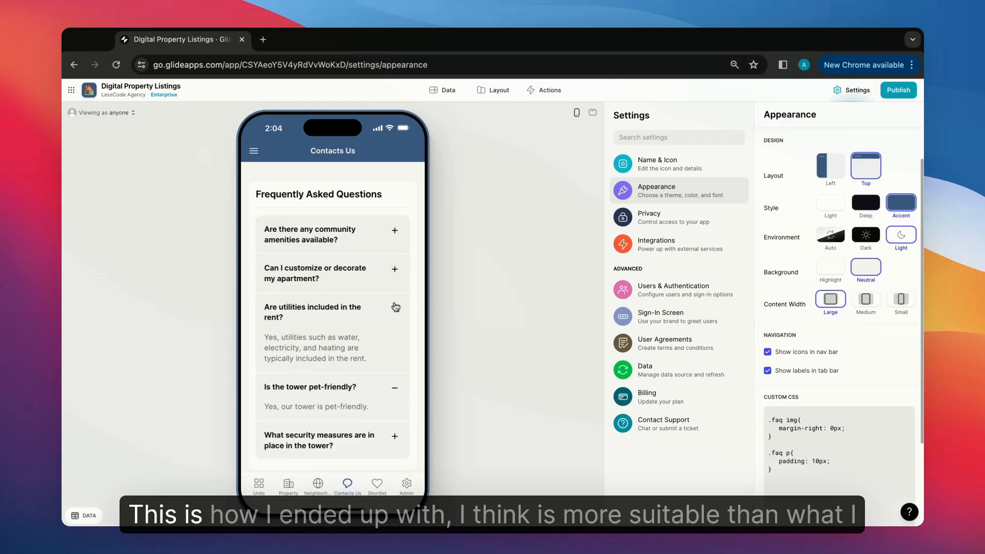
pyautogui.click(396, 307)
pyautogui.click(395, 348)
# - Switch to the desktop preview and expand the first four FAQ answers to check their appearance
pyautogui.click(593, 113)
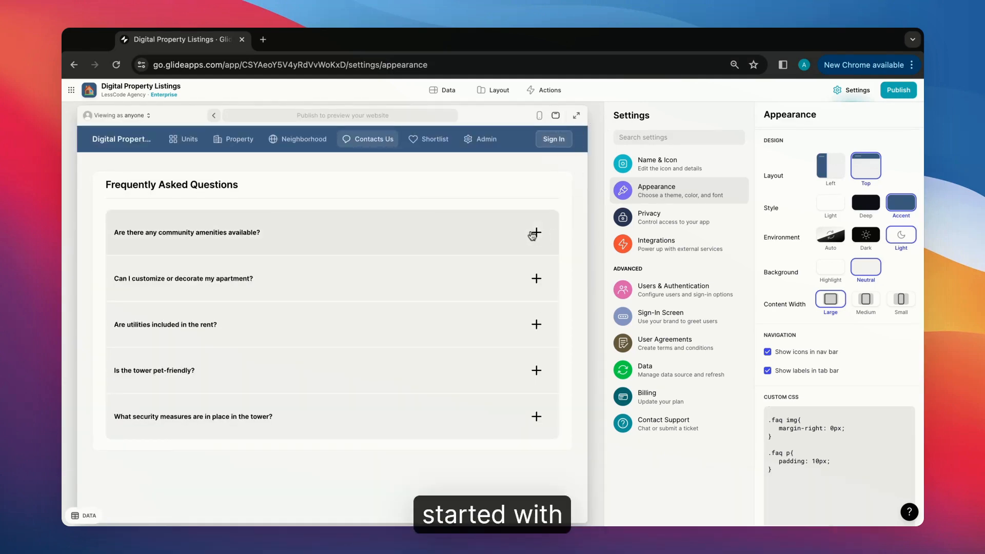
pyautogui.click(534, 234)
pyautogui.click(537, 283)
pyautogui.click(535, 323)
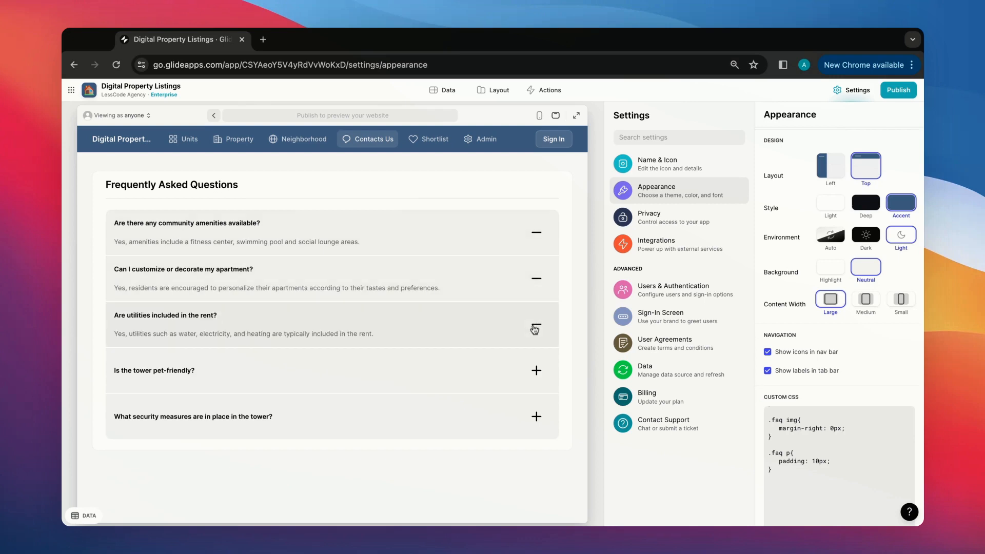
pyautogui.click(535, 360)
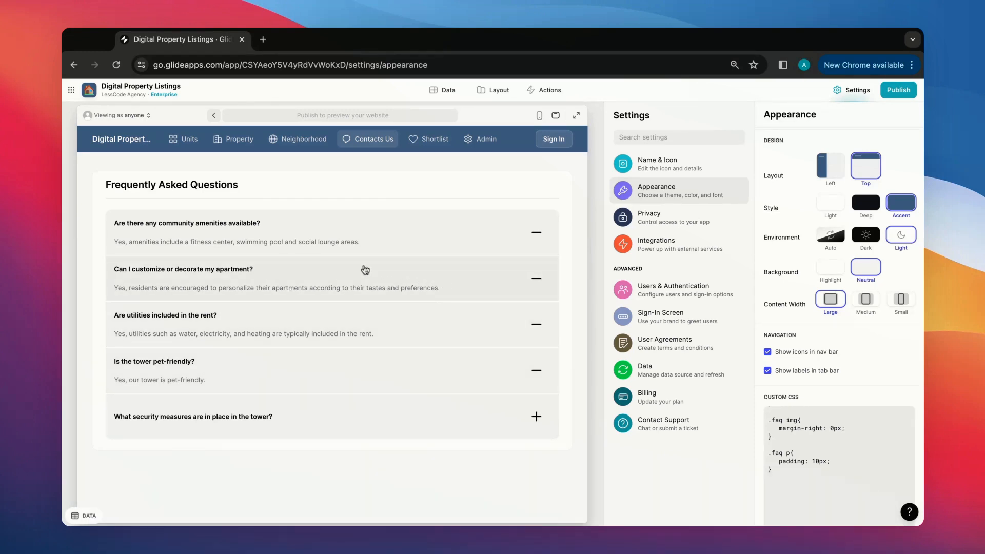
# - Return to the mobile preview, look through the expanded FAQ list and collapse its four open answers
pyautogui.click(539, 116)
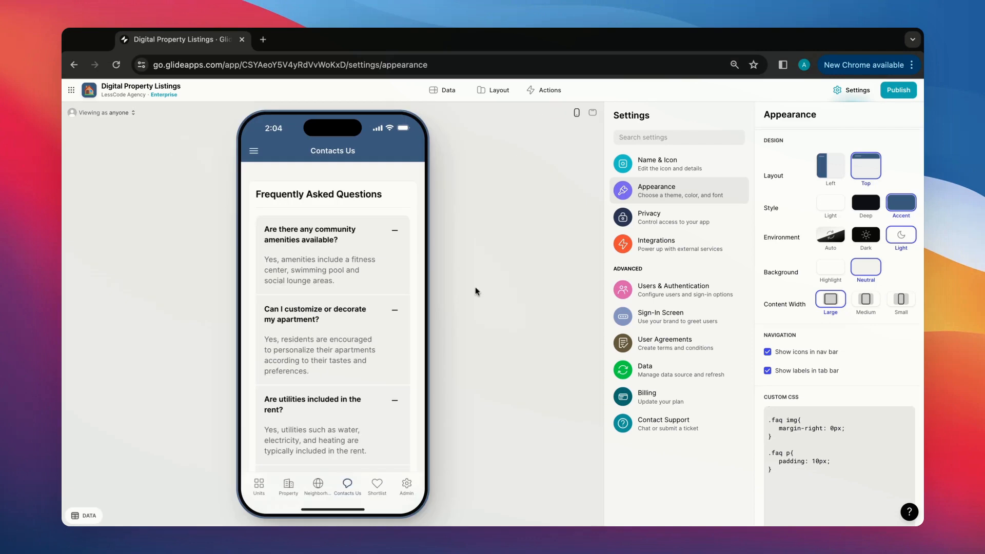
pyautogui.scroll(-2, 411, 312)
pyautogui.scroll(2, 410, 312)
pyautogui.click(396, 242)
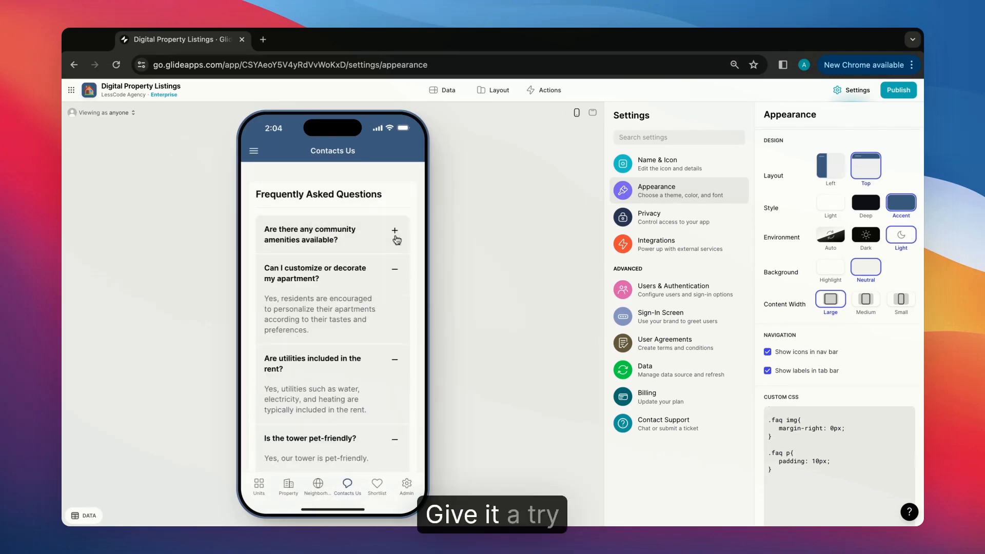
pyautogui.click(397, 265)
pyautogui.click(397, 308)
pyautogui.click(394, 346)
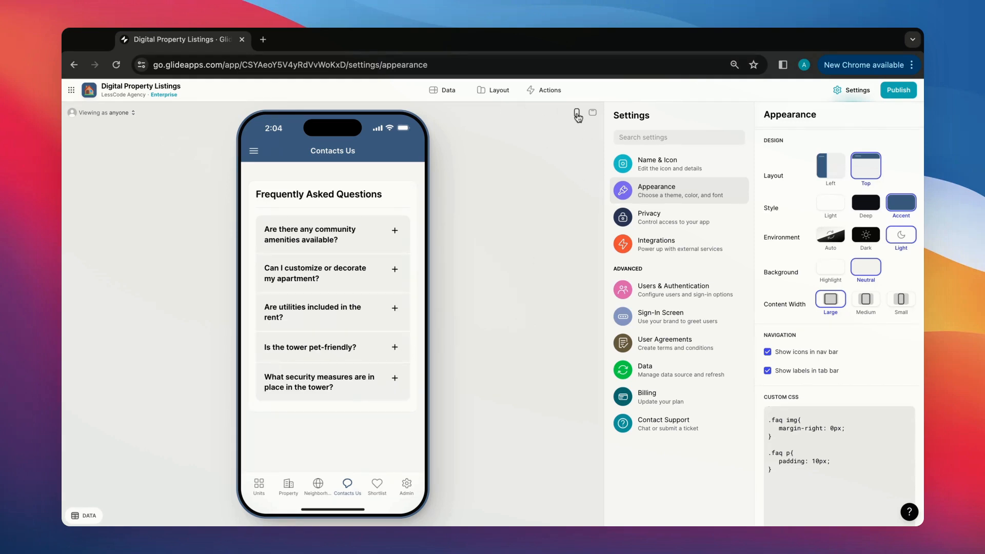
# - Open the app's layout editor and test expanding and collapsing each of the first three FAQ questions in its preview
pyautogui.click(494, 92)
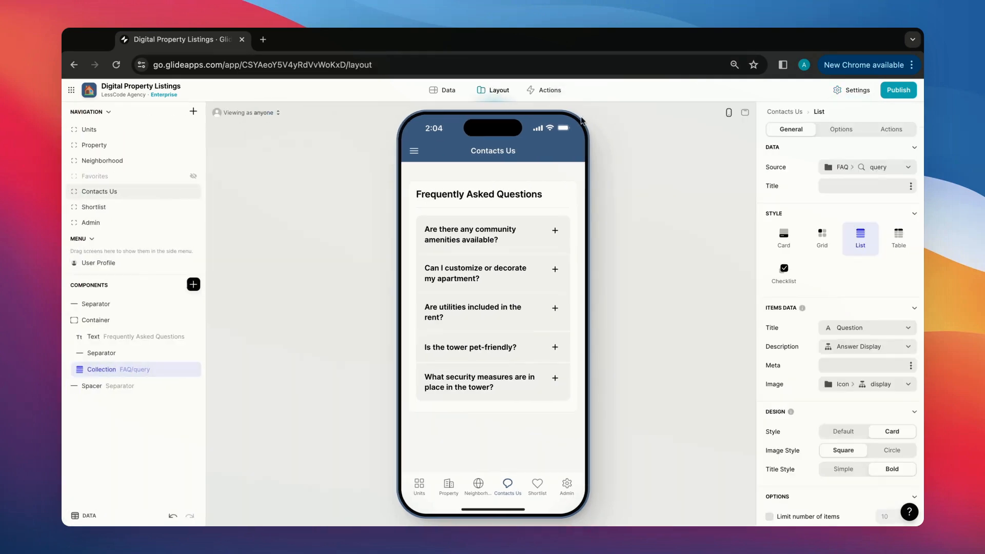
pyautogui.click(554, 232)
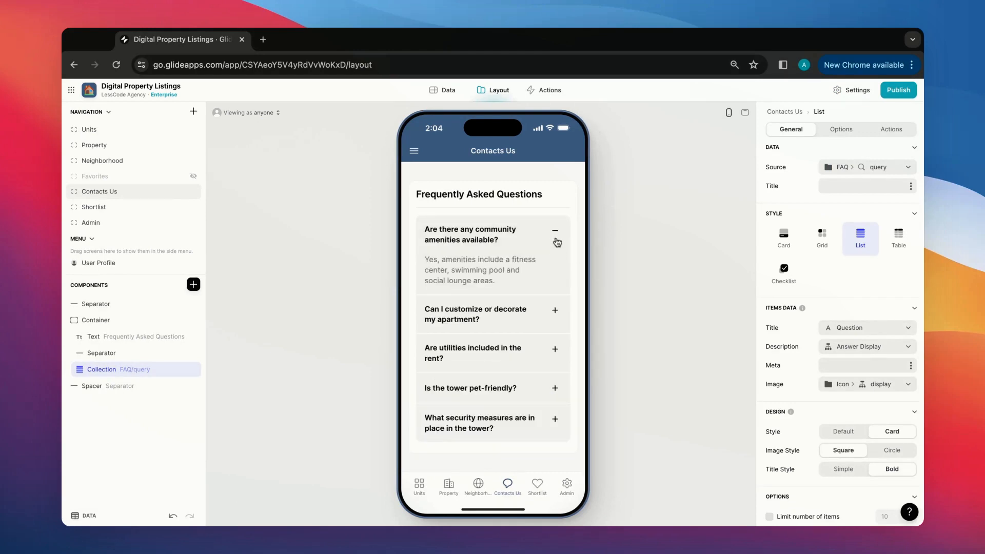
pyautogui.click(556, 237)
pyautogui.click(556, 270)
pyautogui.click(556, 272)
pyautogui.click(556, 311)
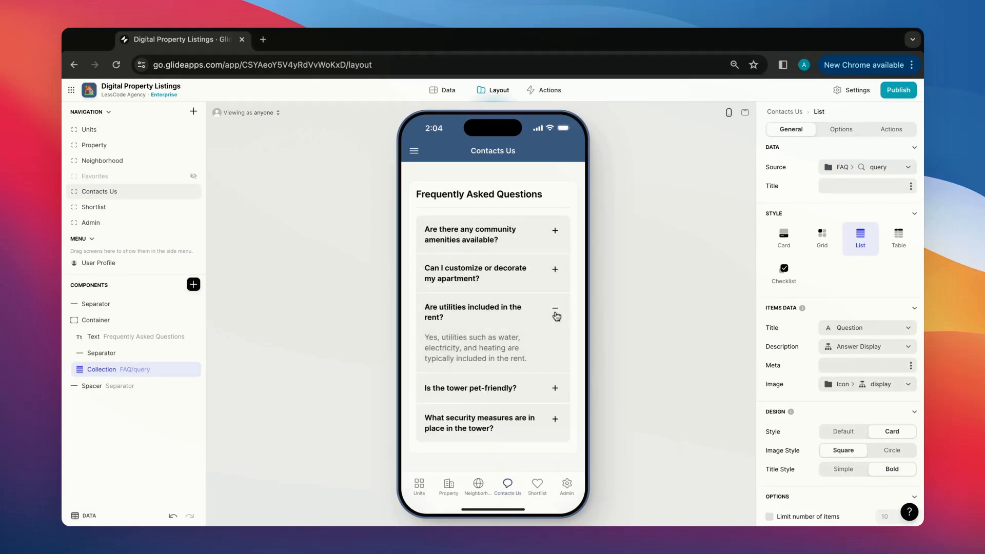
pyautogui.click(556, 313)
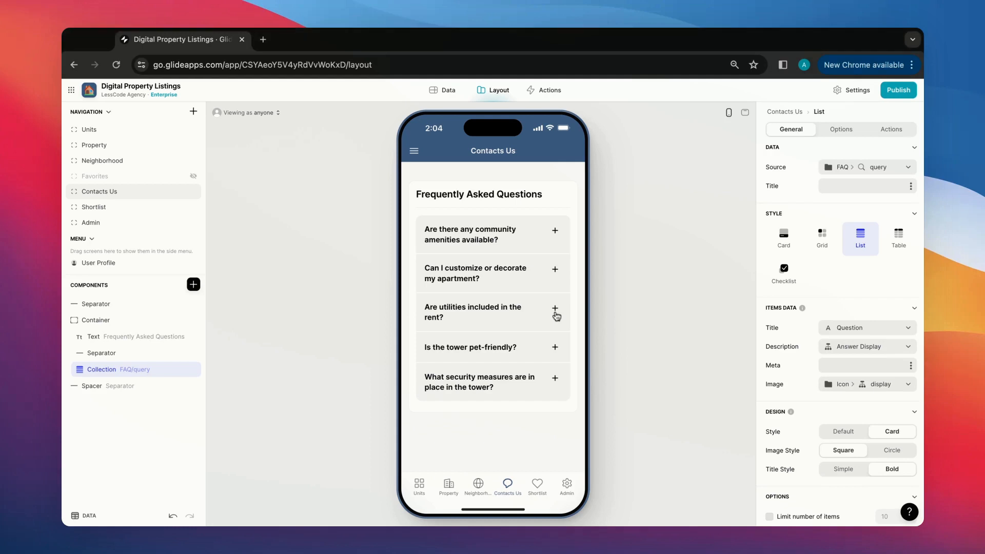